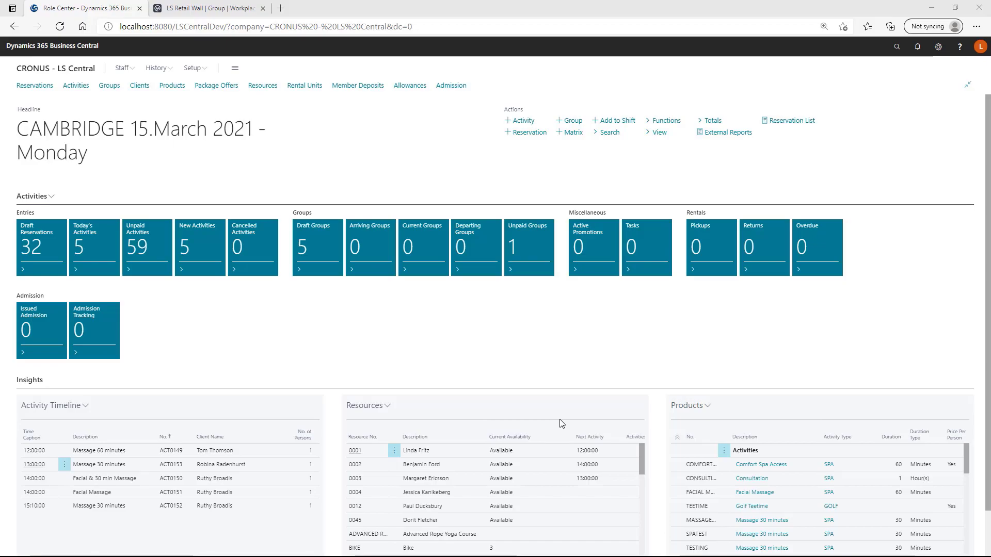
Open the activity matrix for 15/03/21 to review each resource's hourly bookings
left_click(578, 133)
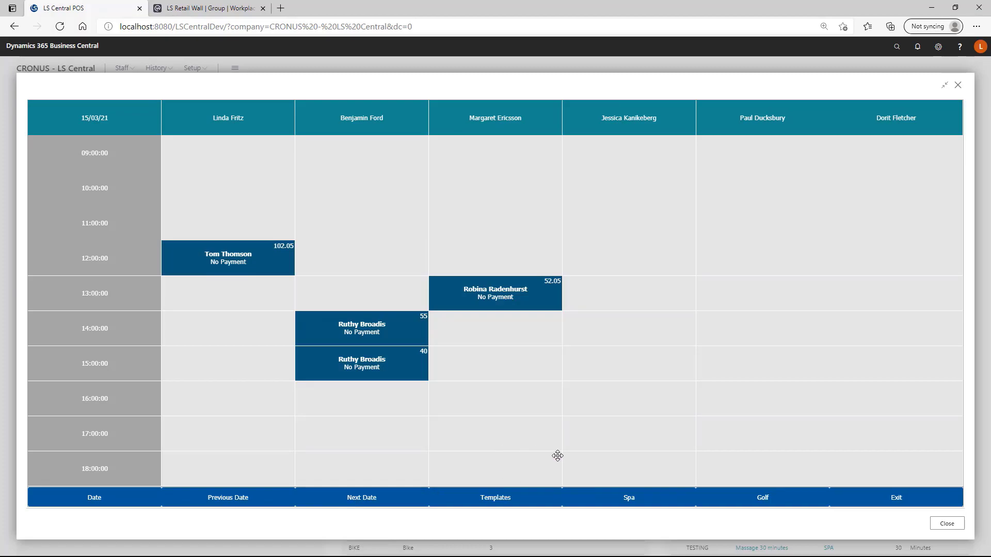
Open the SPA template for editing from the Activity Matrix Layout list
left_click(508, 504)
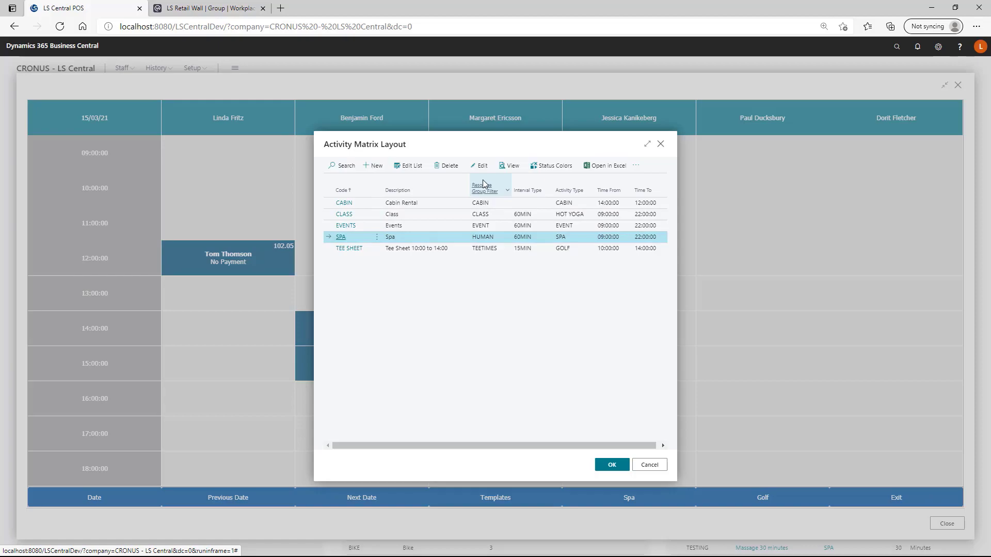
left_click(479, 167)
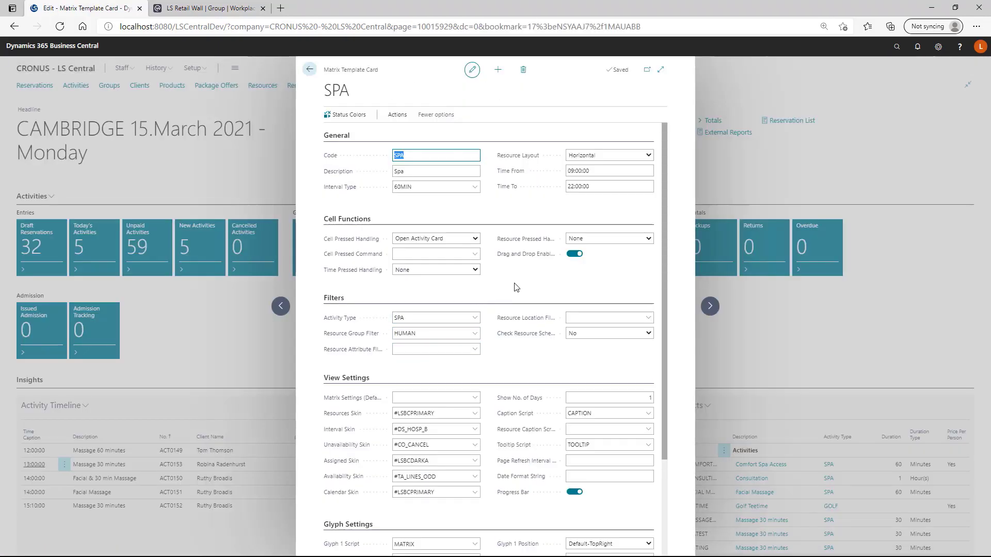
left_click_drag(413, 157, 377, 163)
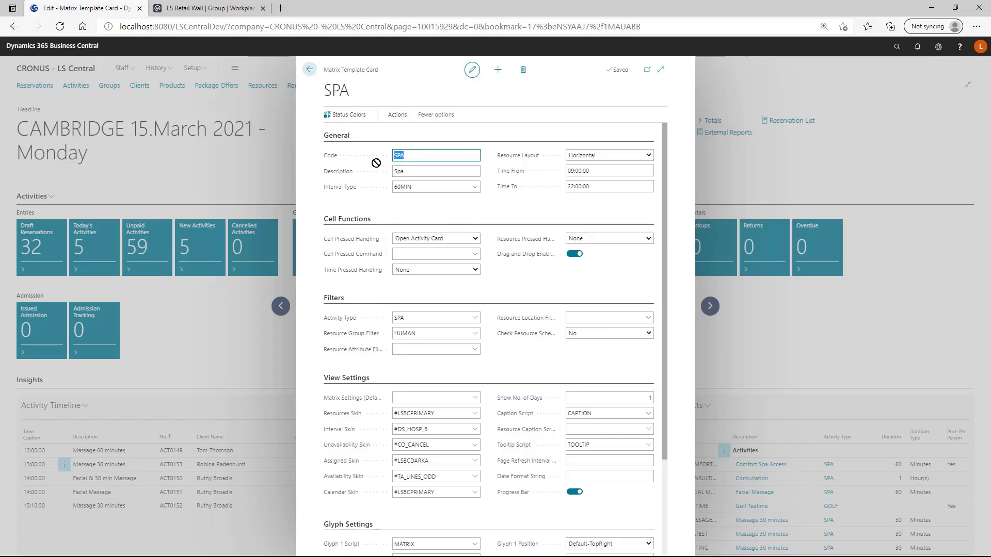
left_click(413, 172)
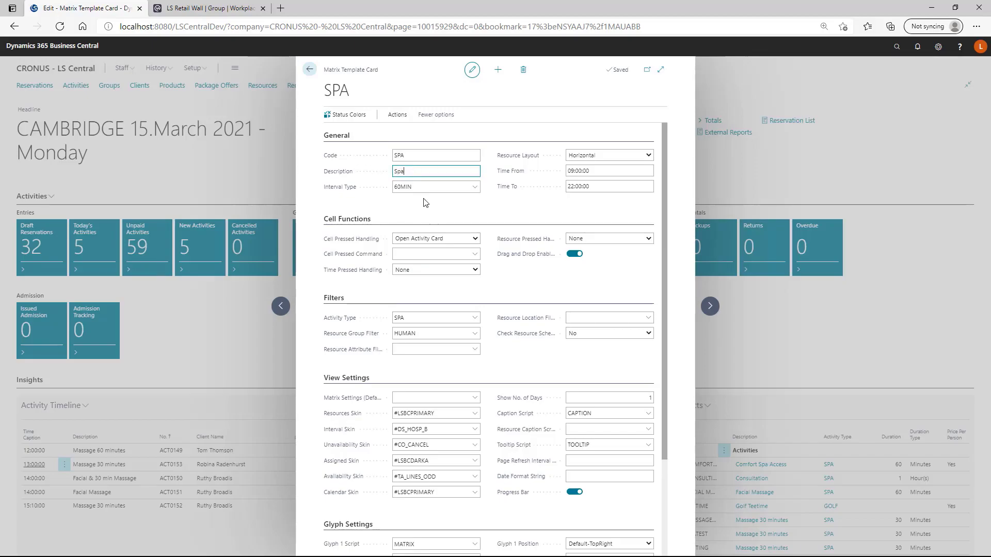
left_click(438, 188)
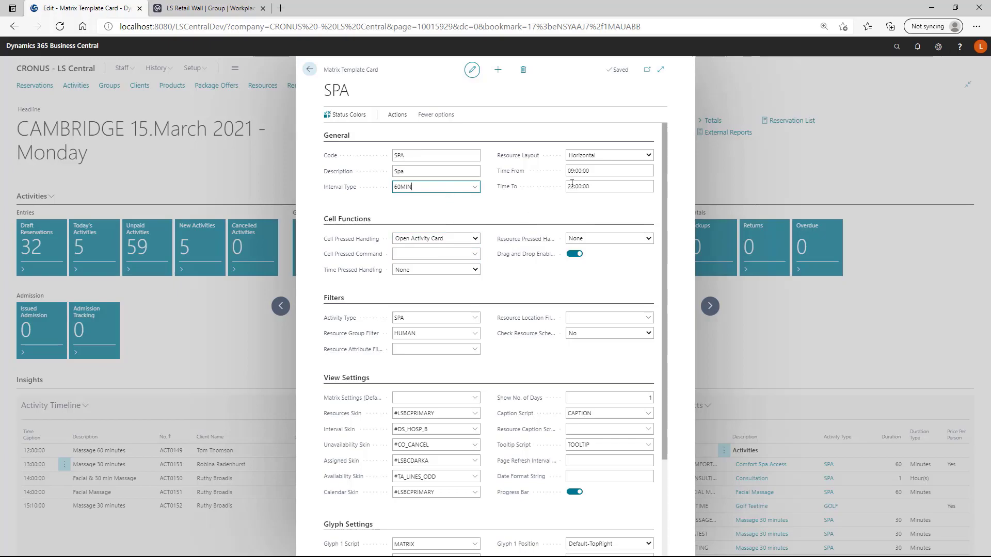
left_click(627, 156)
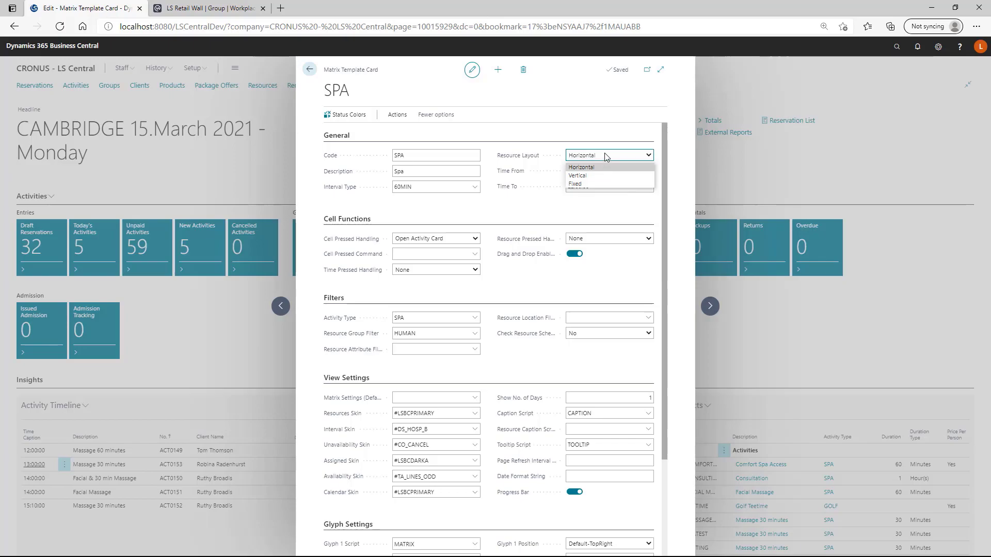
left_click(616, 167)
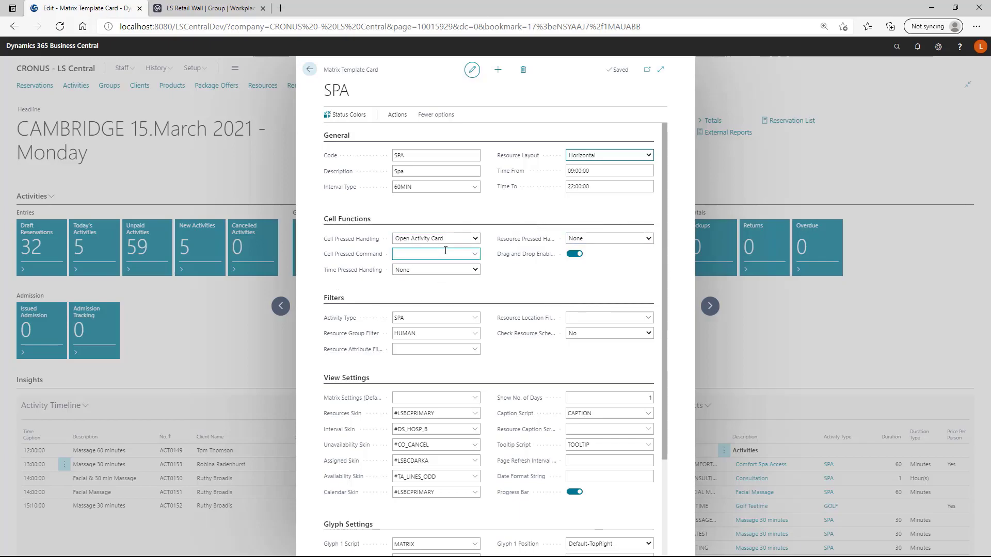
left_click(473, 240)
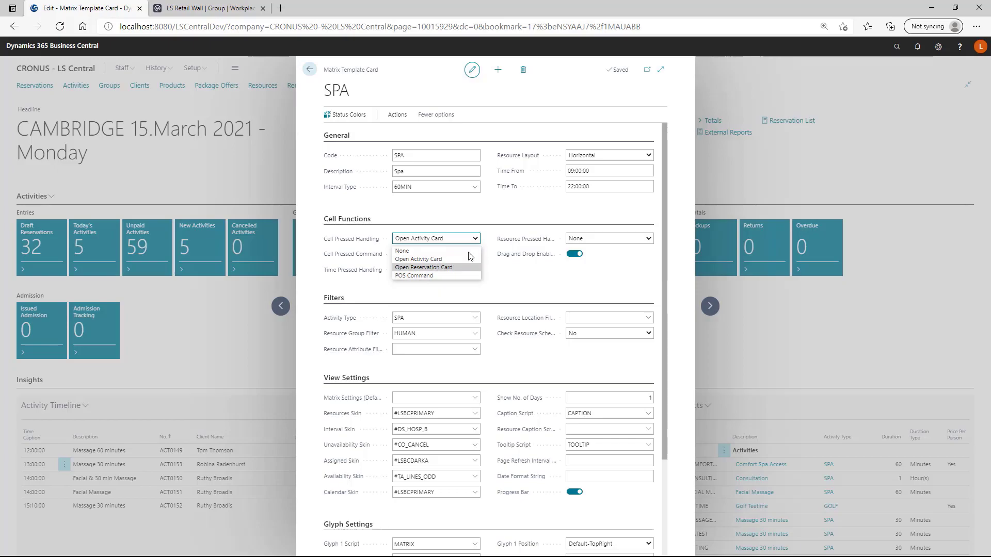
left_click(455, 239)
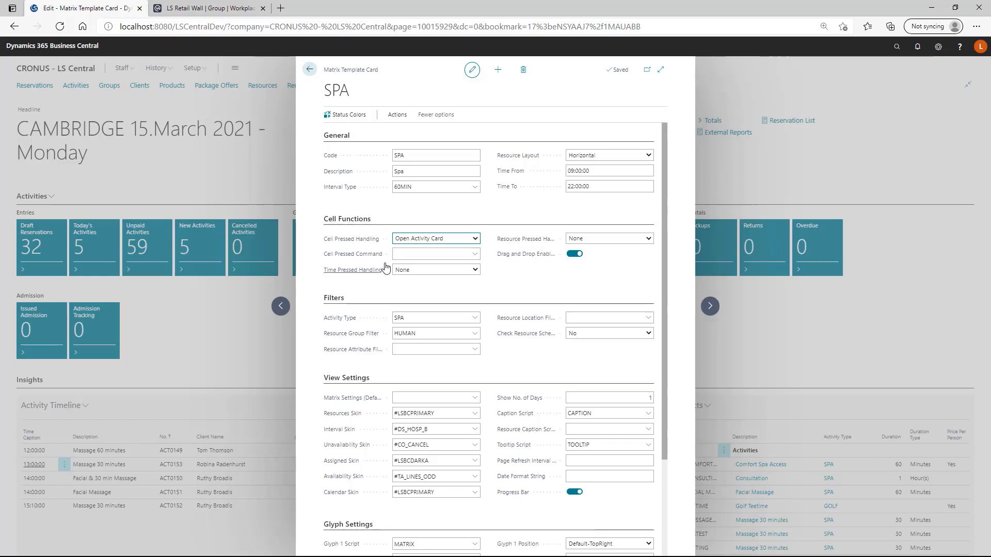
left_click(400, 254)
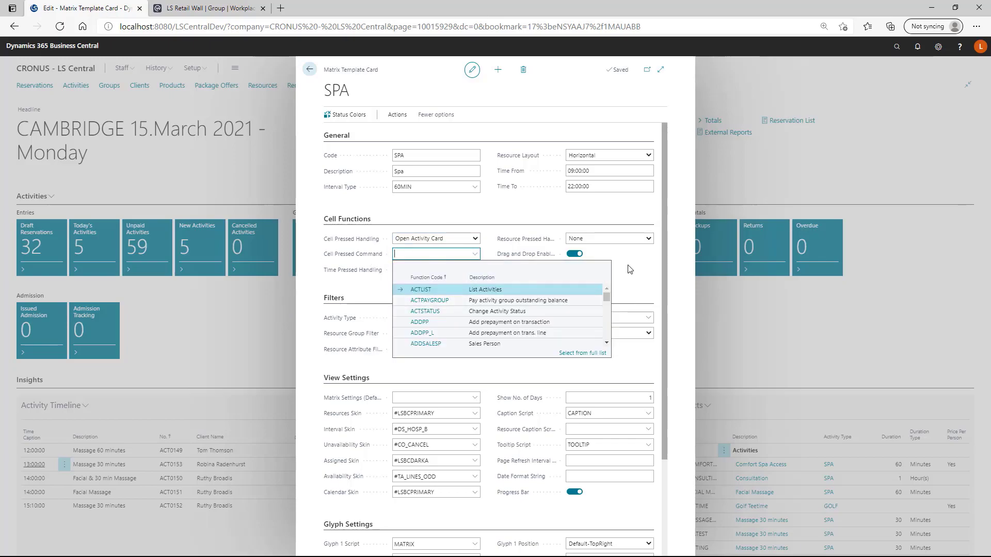
left_click(435, 271)
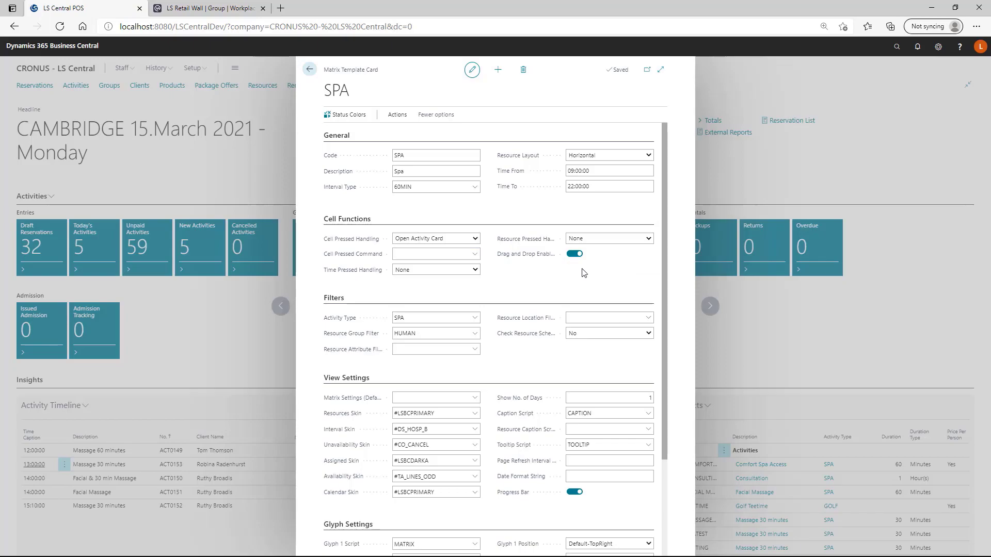
left_click(437, 271)
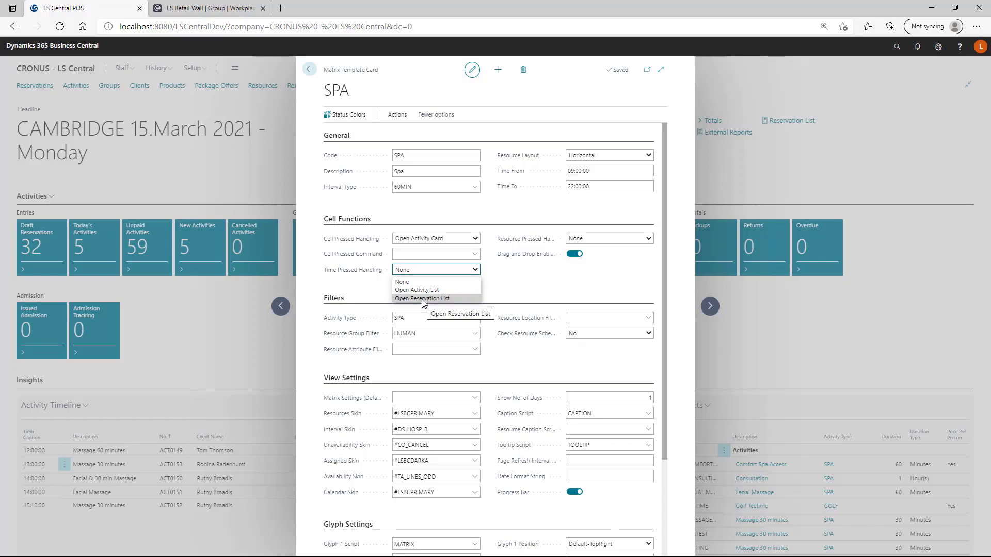
left_click(429, 281)
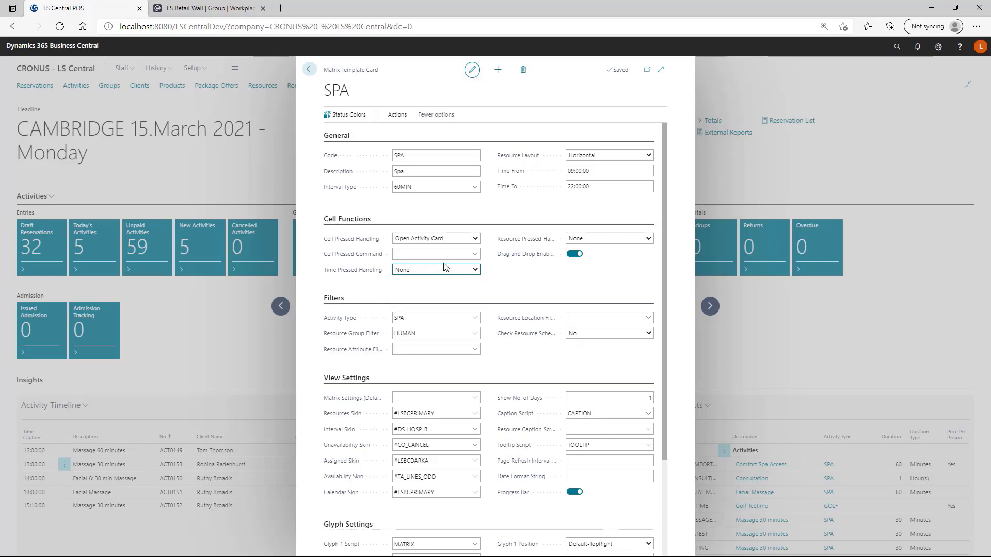
left_click(589, 242)
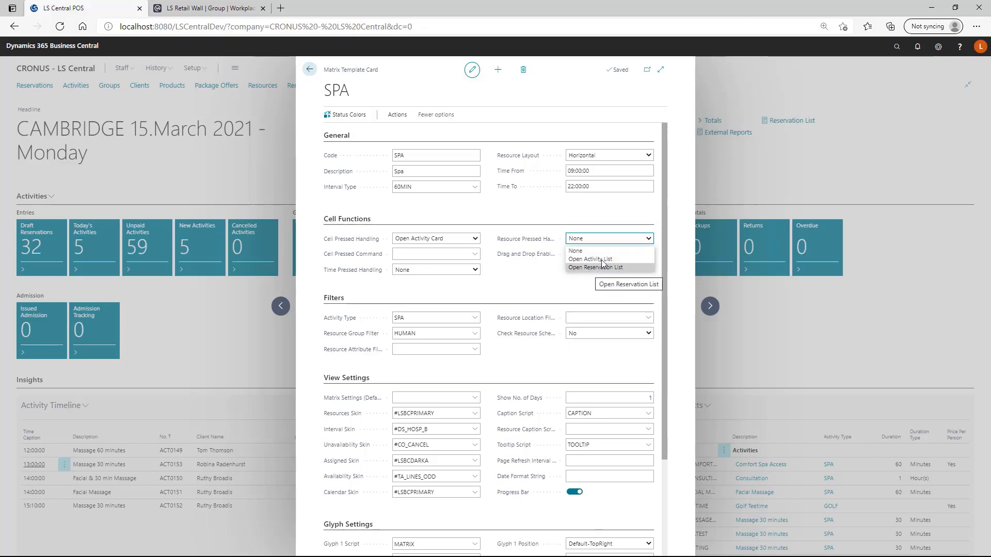
left_click(606, 238)
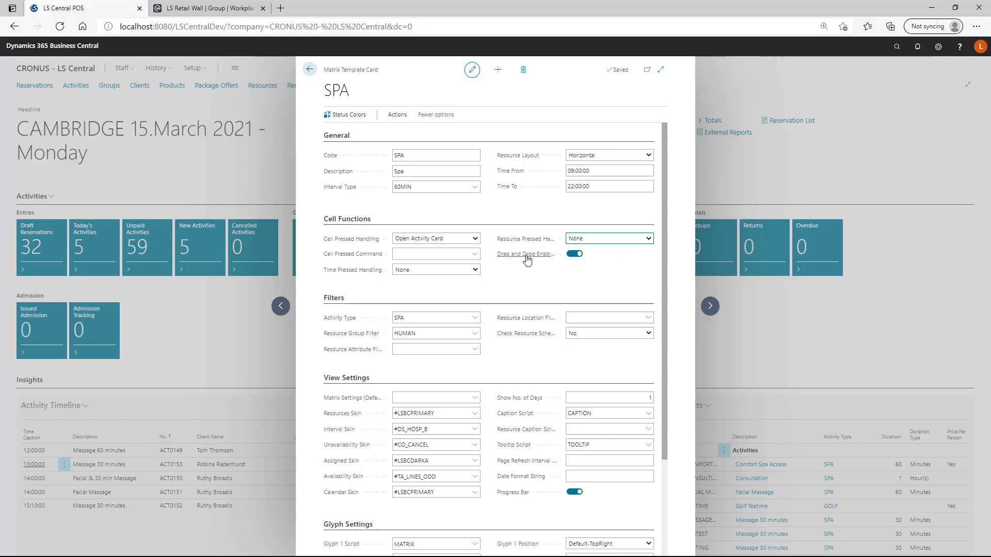
mouse_move(533, 259)
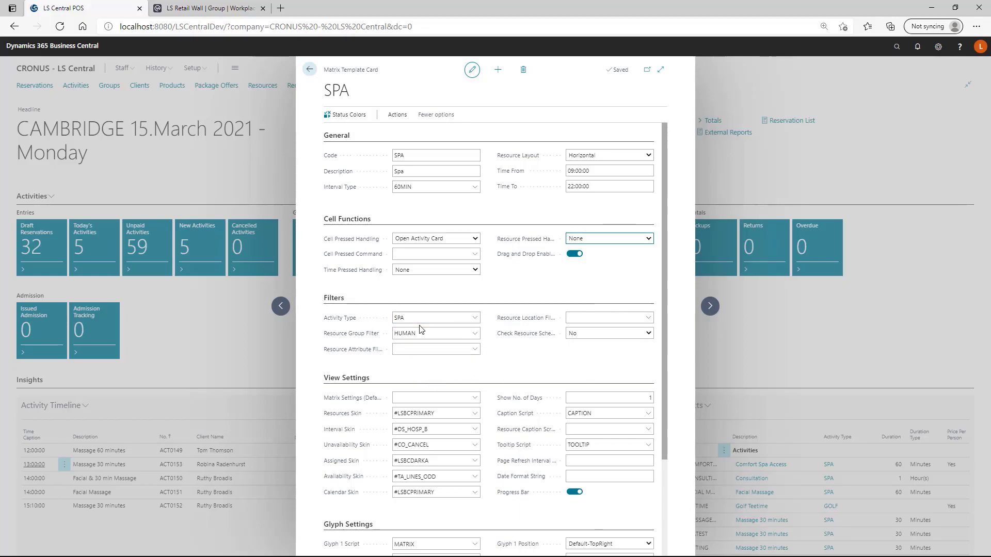
left_click(474, 318)
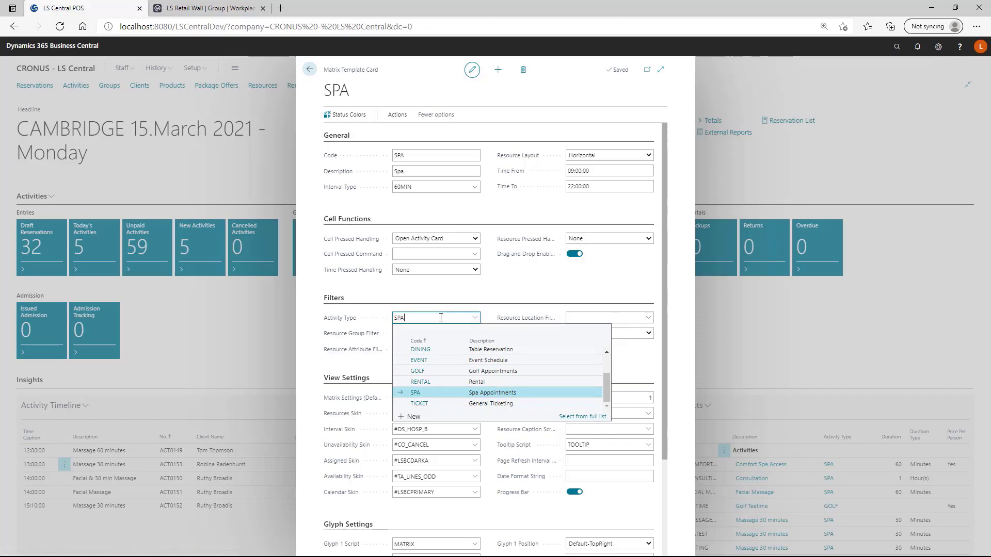
key("Tab")
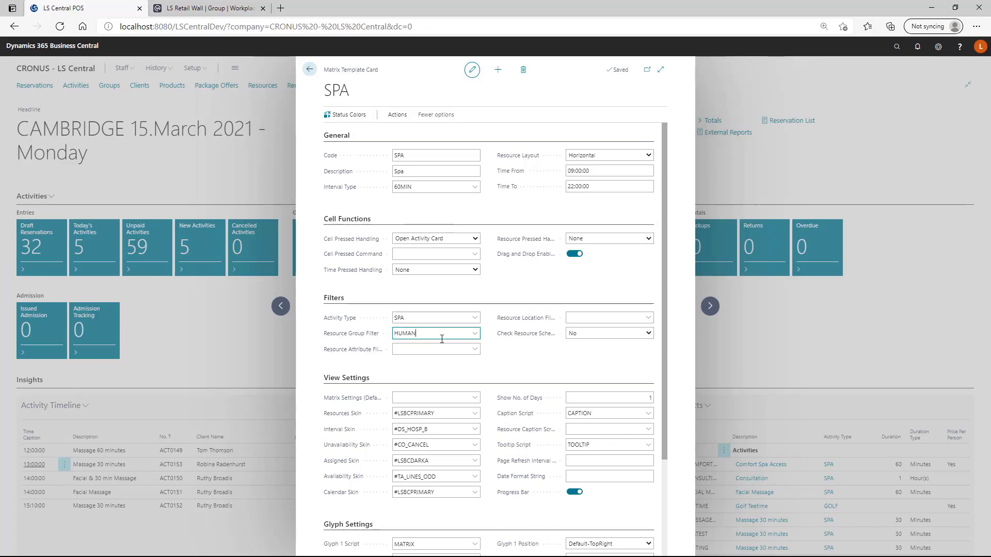
left_click(439, 348)
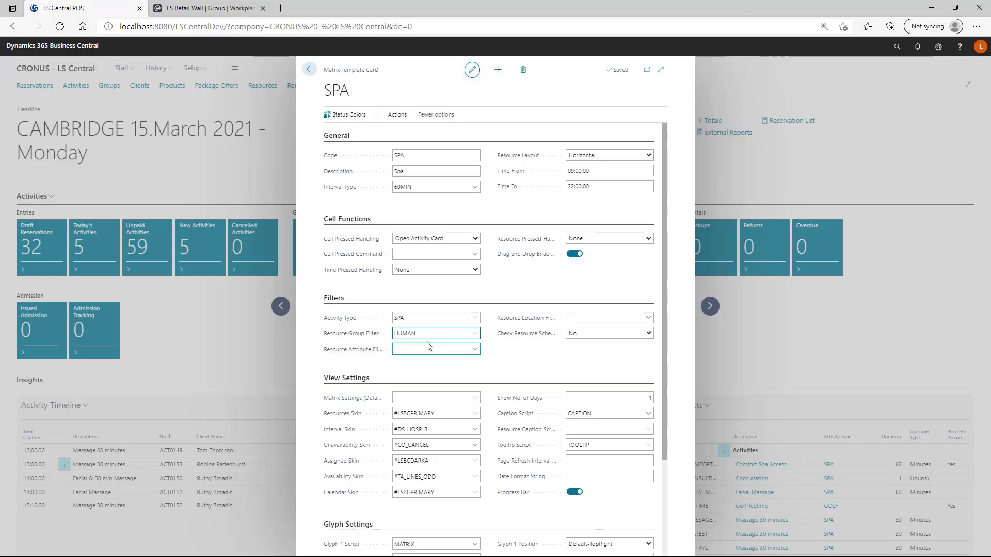
left_click(420, 333)
double_click(415, 335)
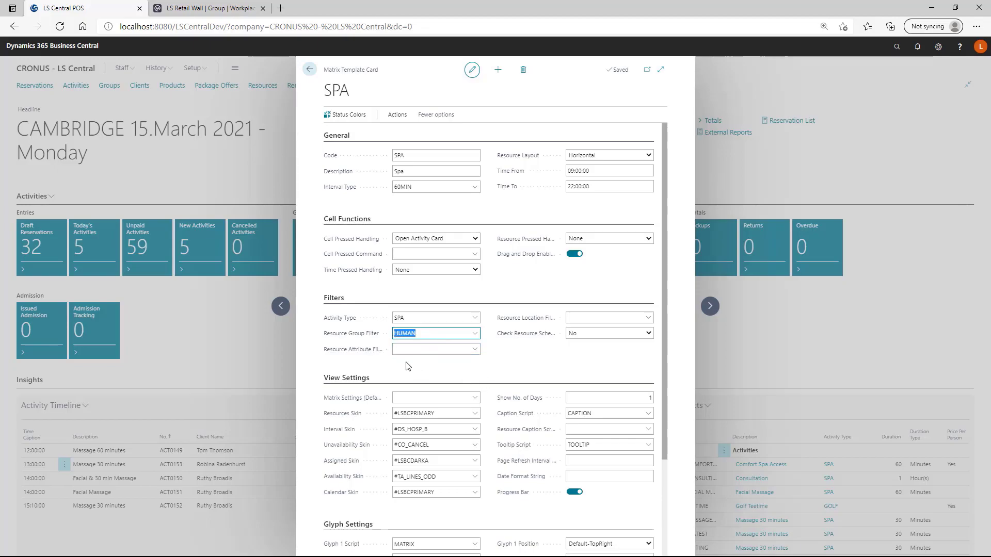
left_click(416, 349)
left_click(475, 351)
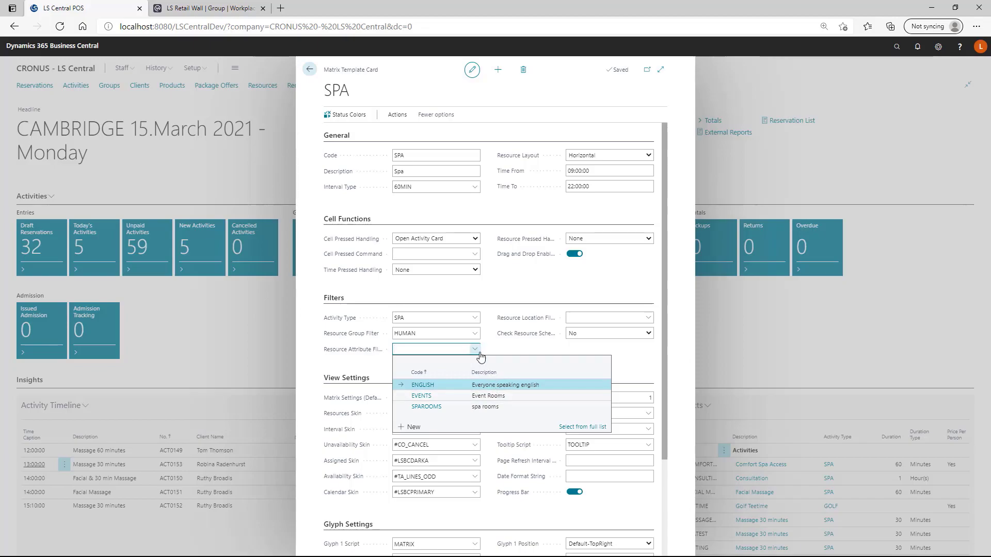
left_click(584, 318)
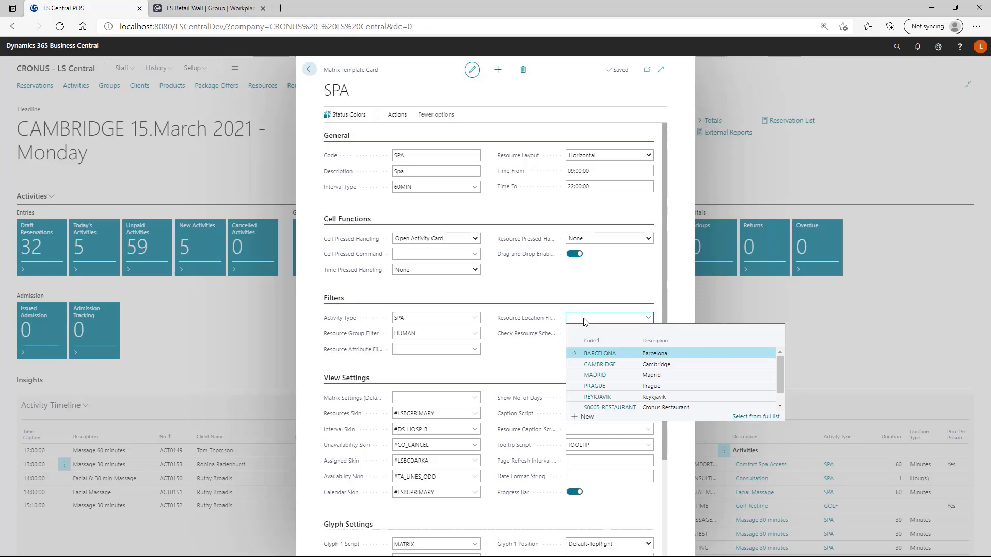
left_click(517, 366)
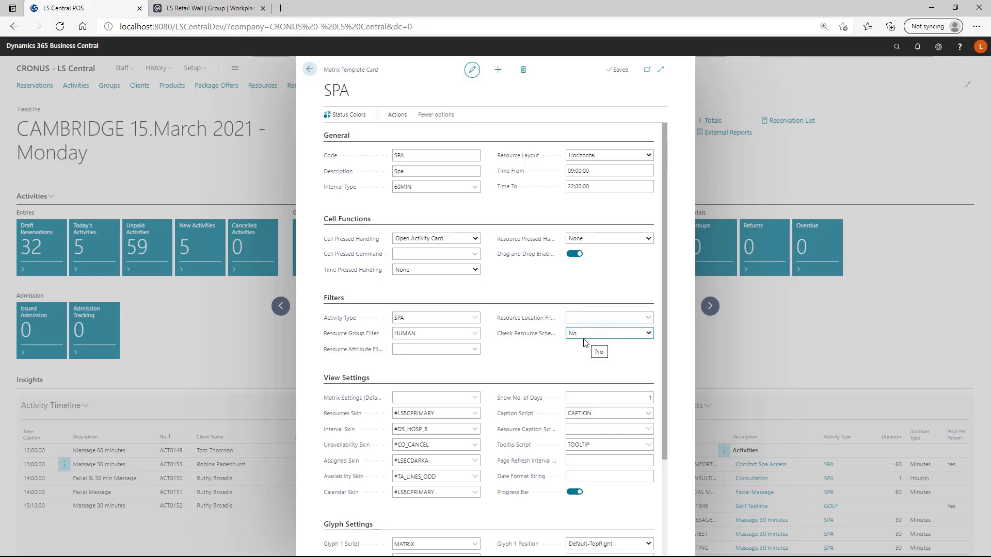
left_click(617, 338)
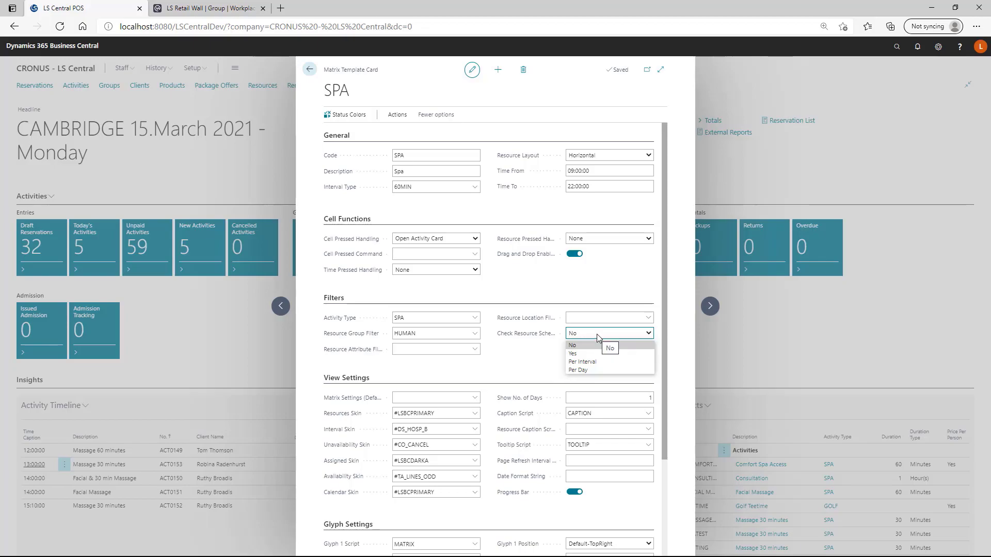
left_click(597, 337)
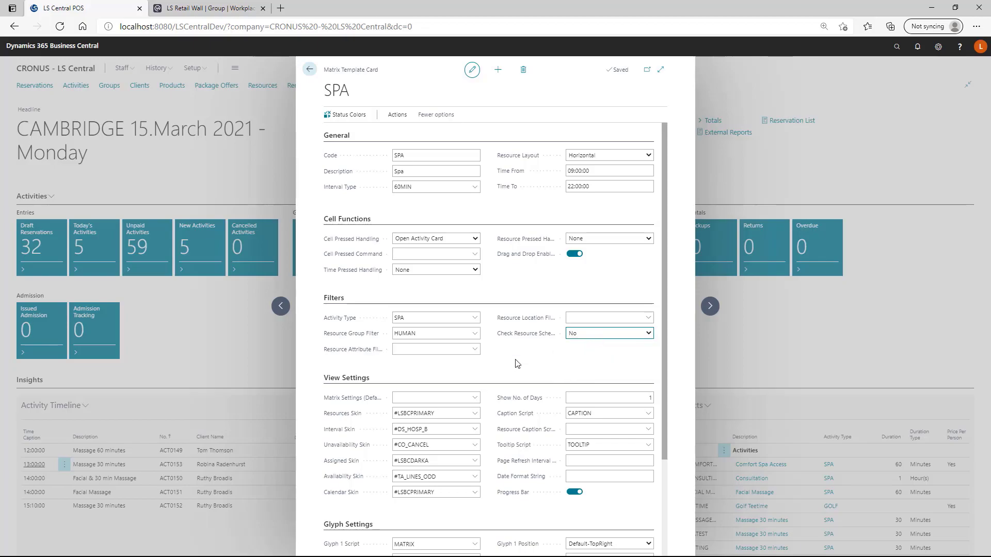
scroll(452, 458, "down", 1)
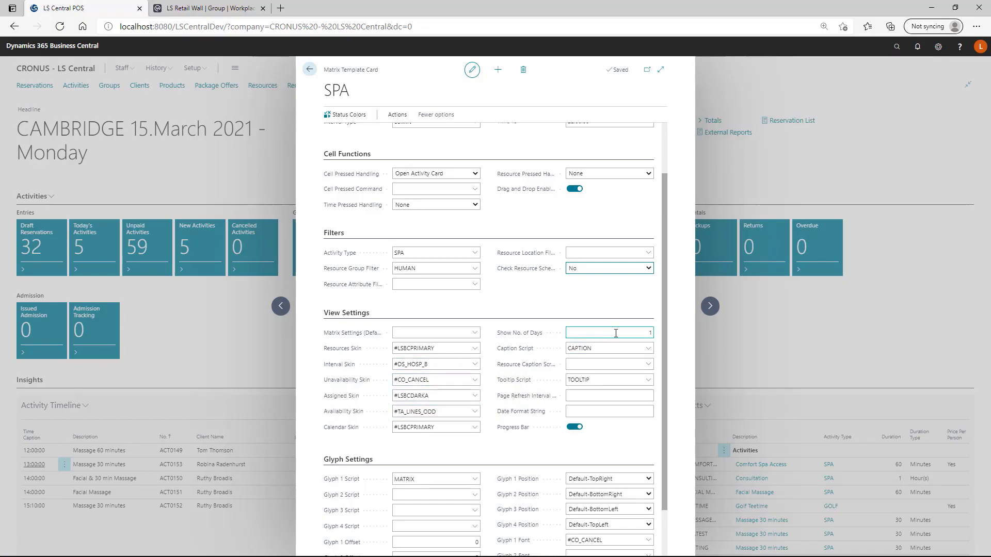
Set Show No. of Days to 1 in the SPA template's View Settings
left_click(645, 333)
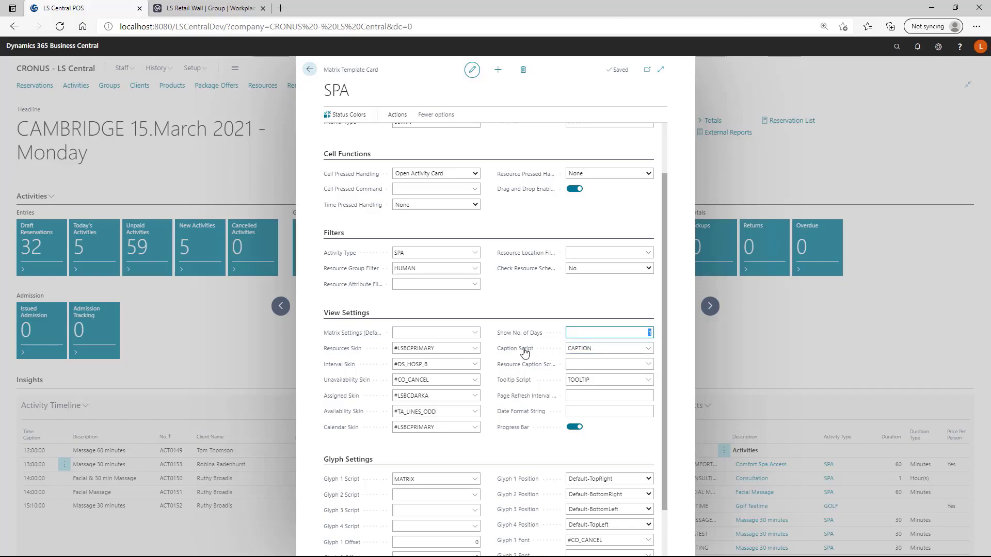
mouse_move(516, 360)
left_click(647, 348)
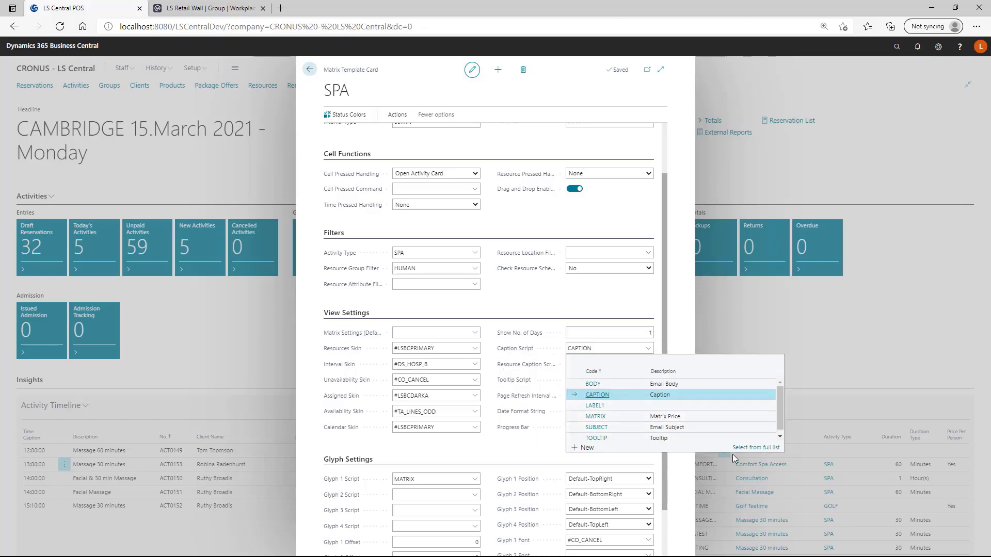
left_click(759, 448)
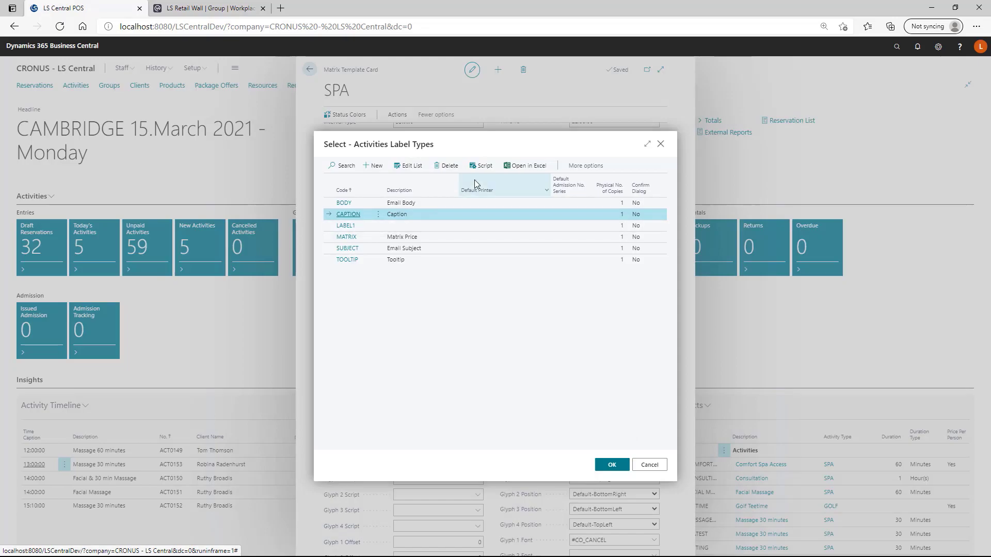
left_click(484, 167)
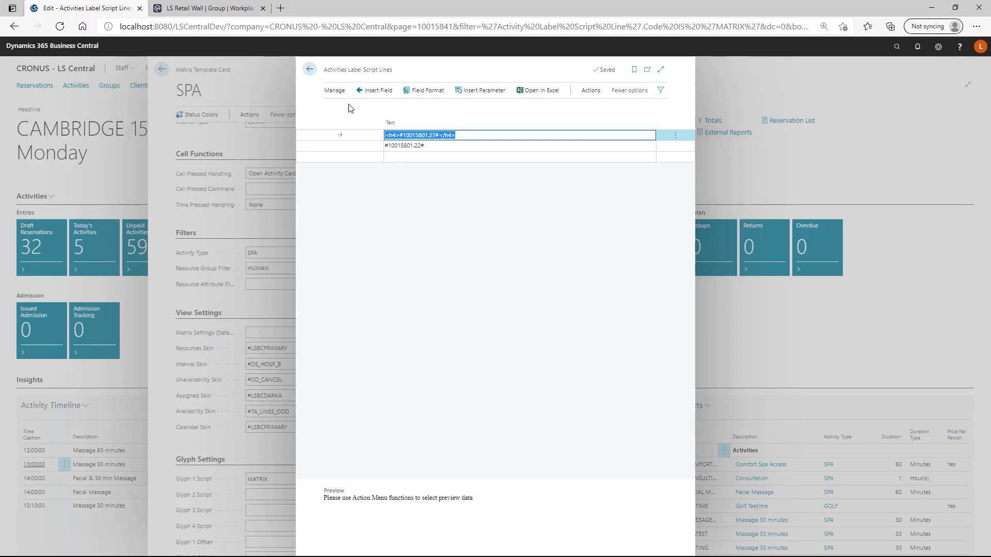
left_click(312, 71)
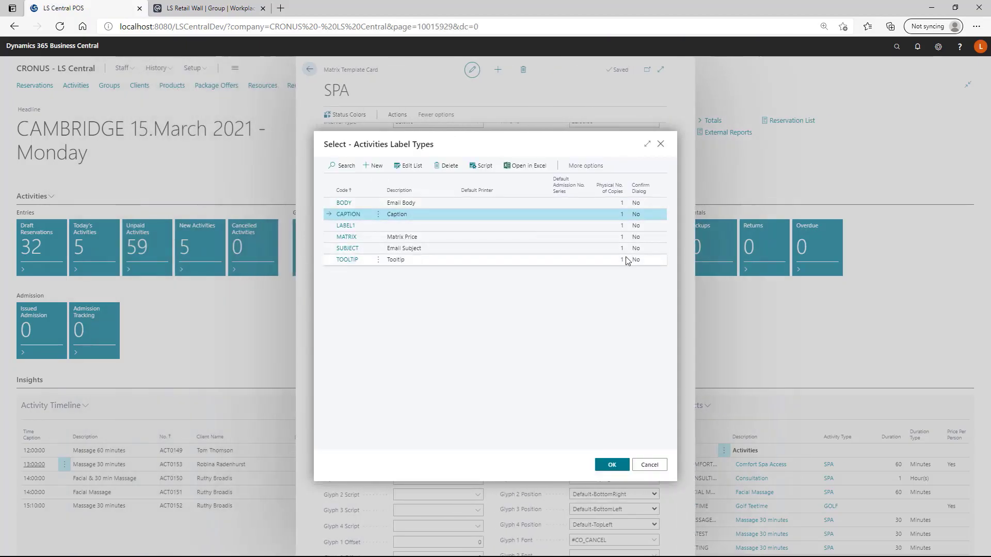
left_click(649, 465)
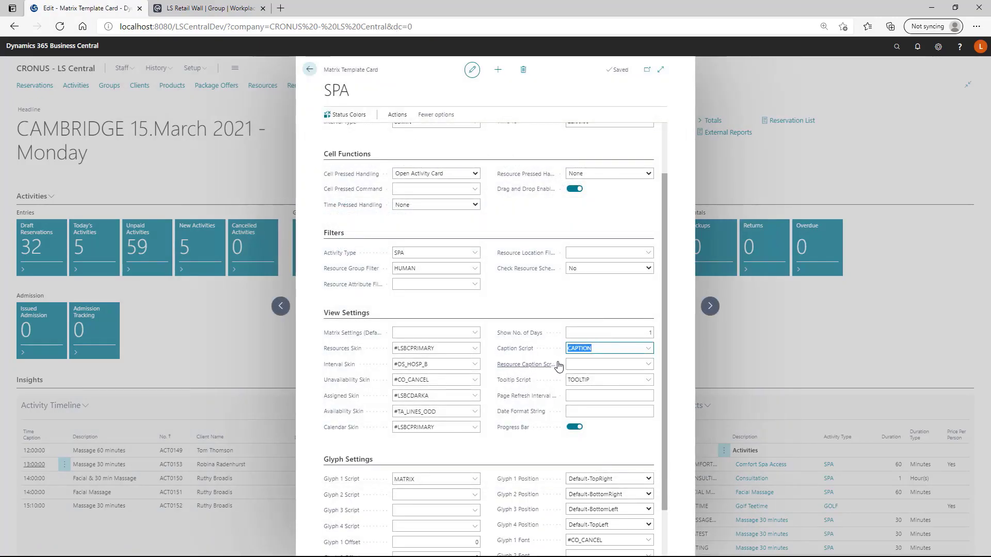
left_click(586, 364)
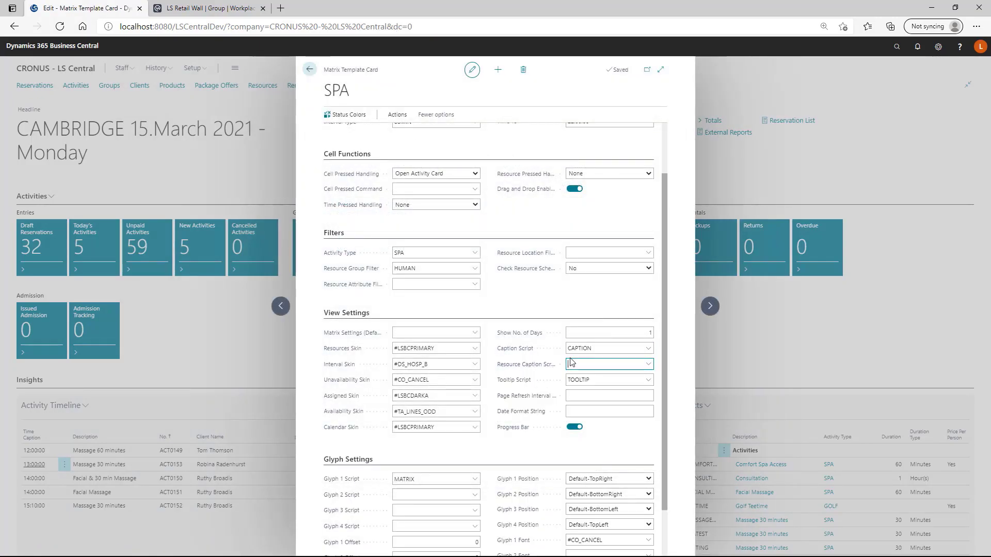
left_click(609, 347)
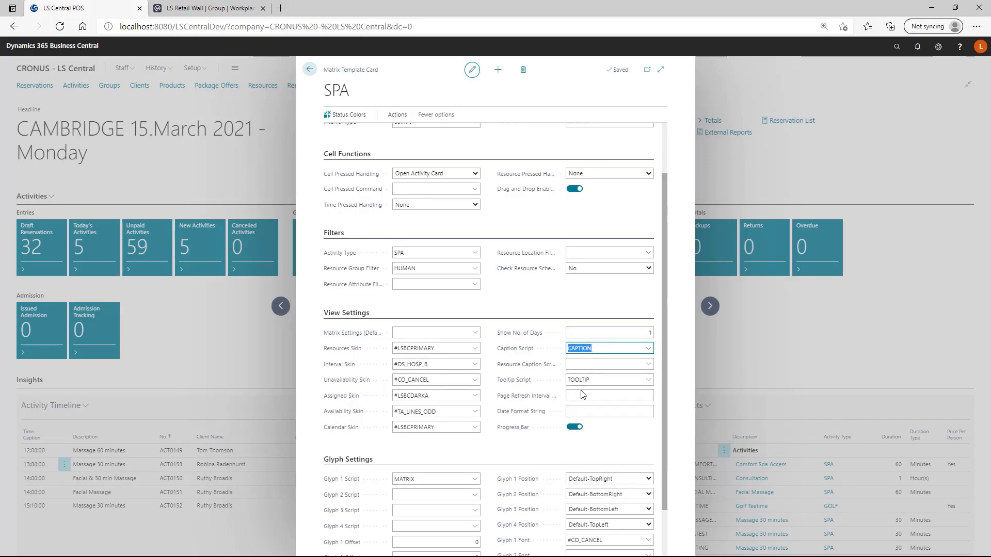
left_click(649, 381)
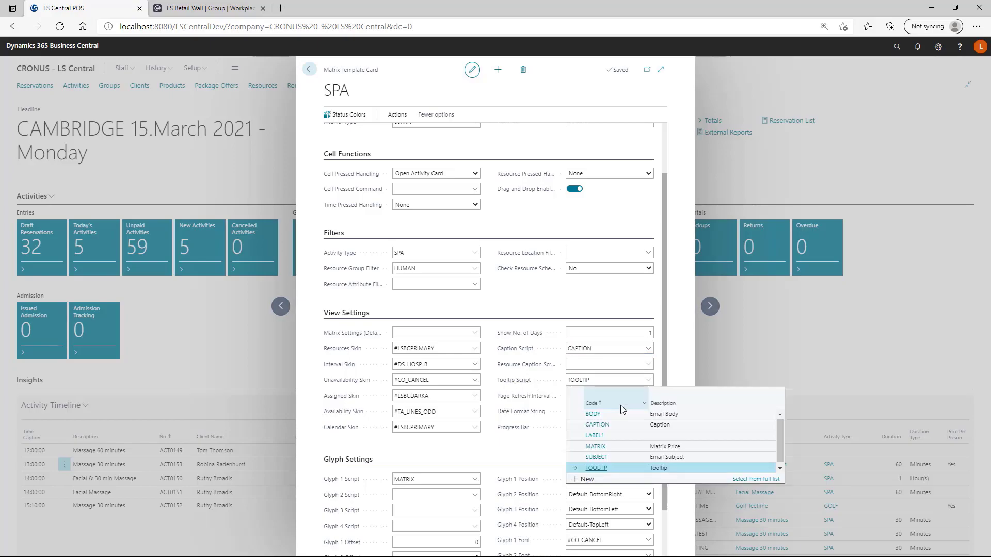
left_click(747, 480)
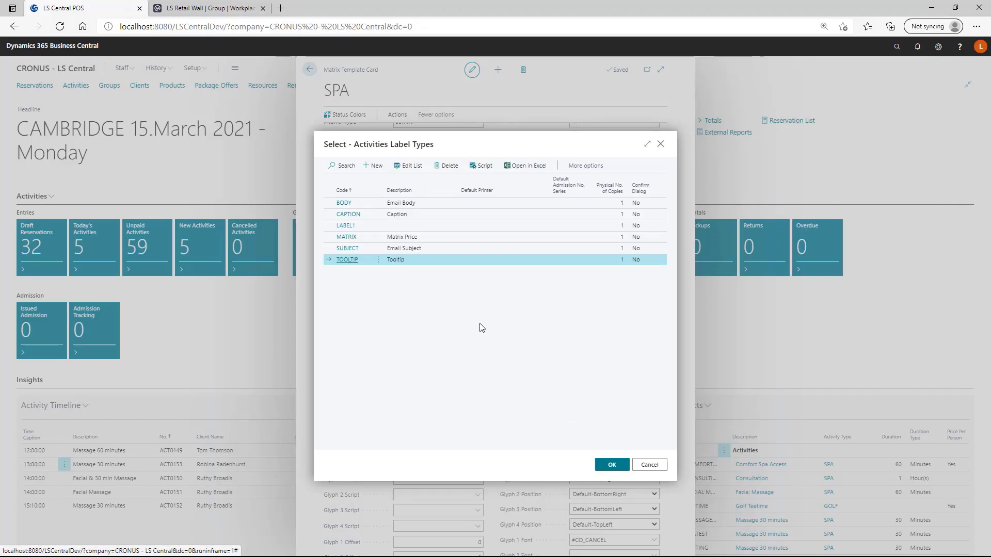
left_click(481, 165)
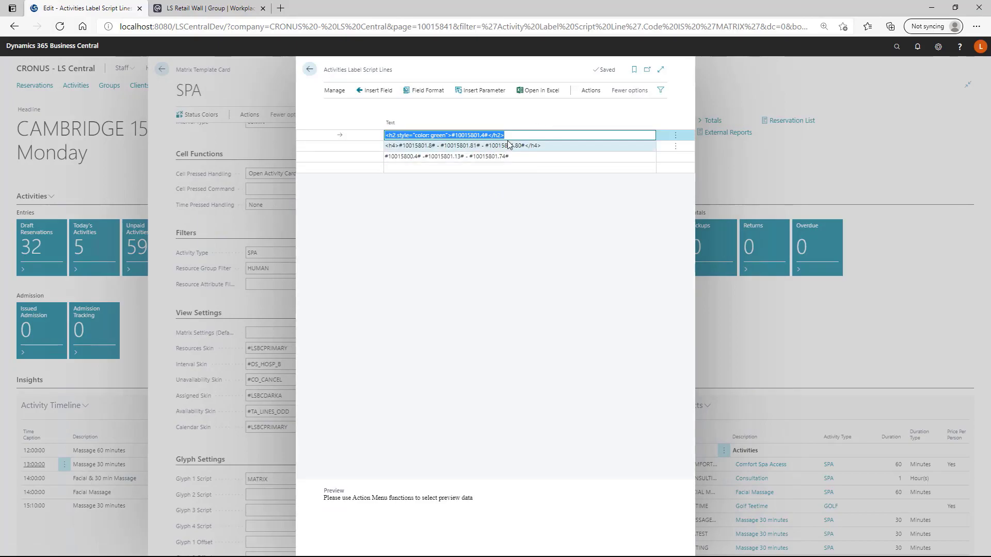
left_click(520, 135)
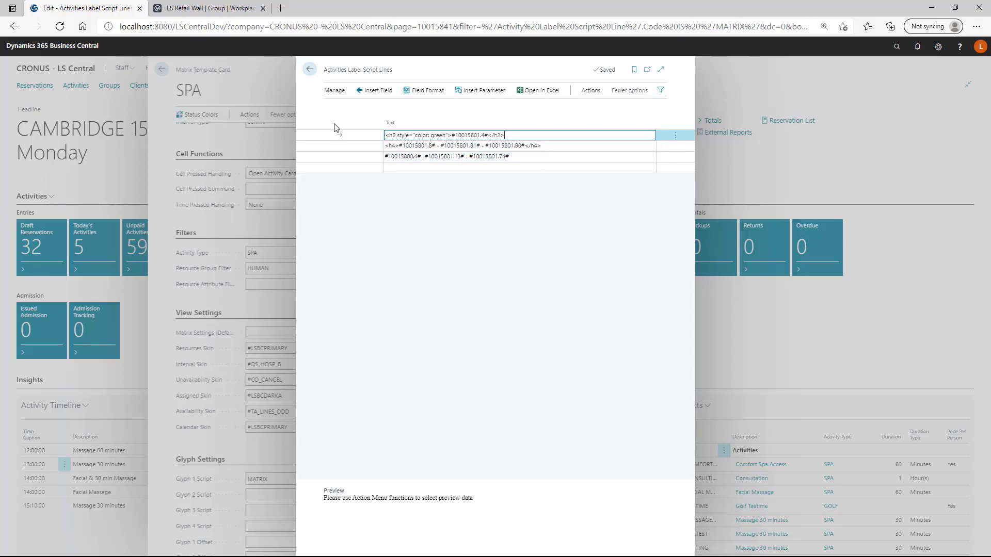
left_click(309, 69)
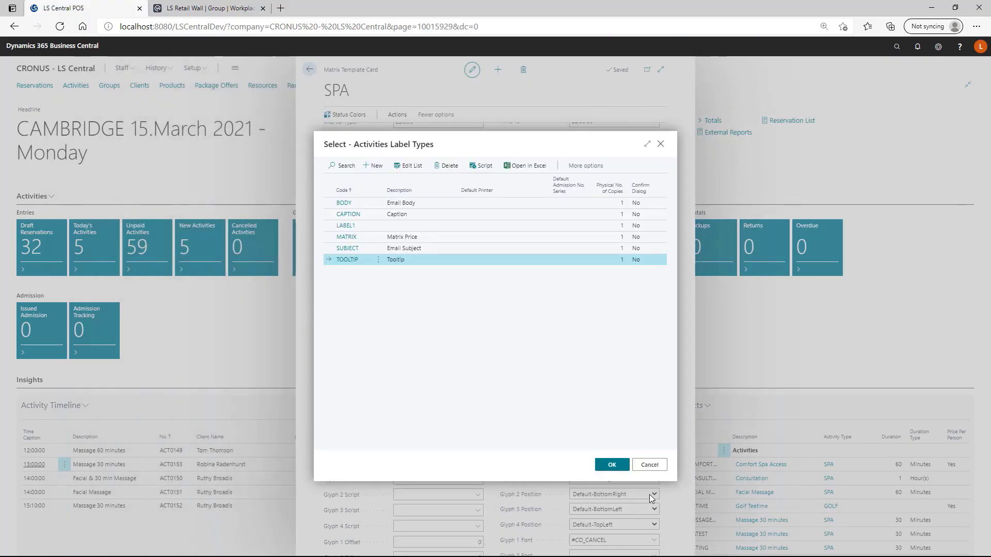
left_click(650, 465)
scroll(531, 359, "down", 2)
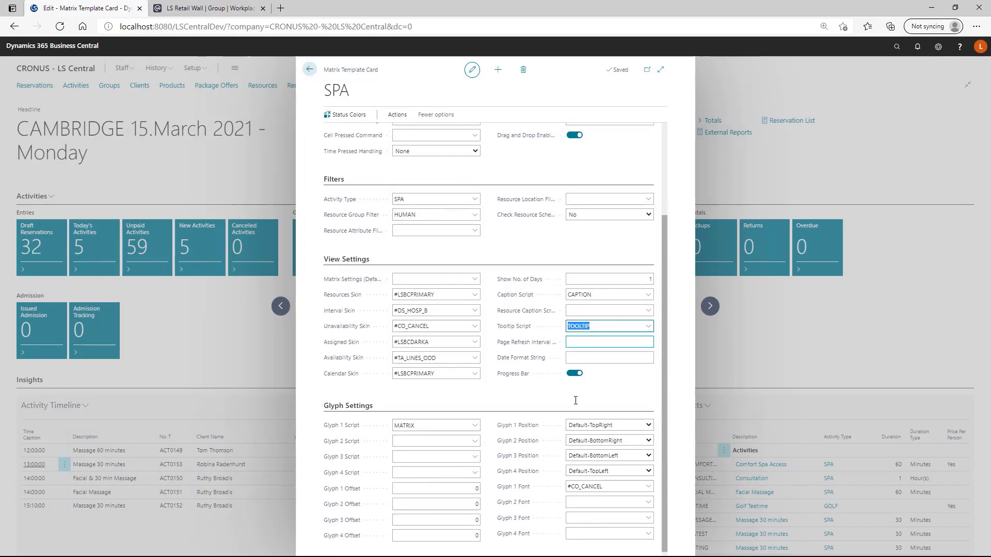
mouse_move(526, 339)
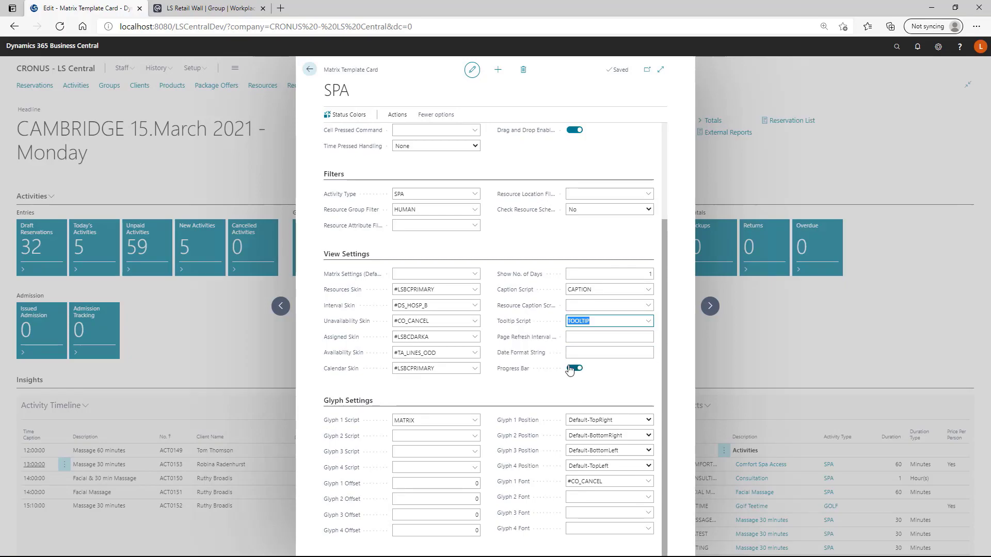
left_click(582, 353)
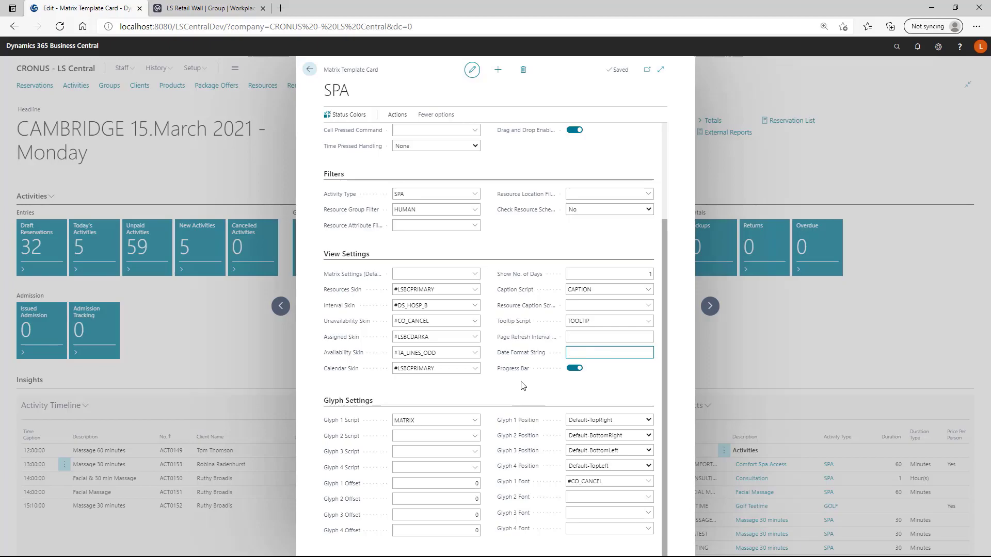
Close the template card and jump the matrix to Tuesday 16 March
mouse_move(518, 373)
left_click(309, 69)
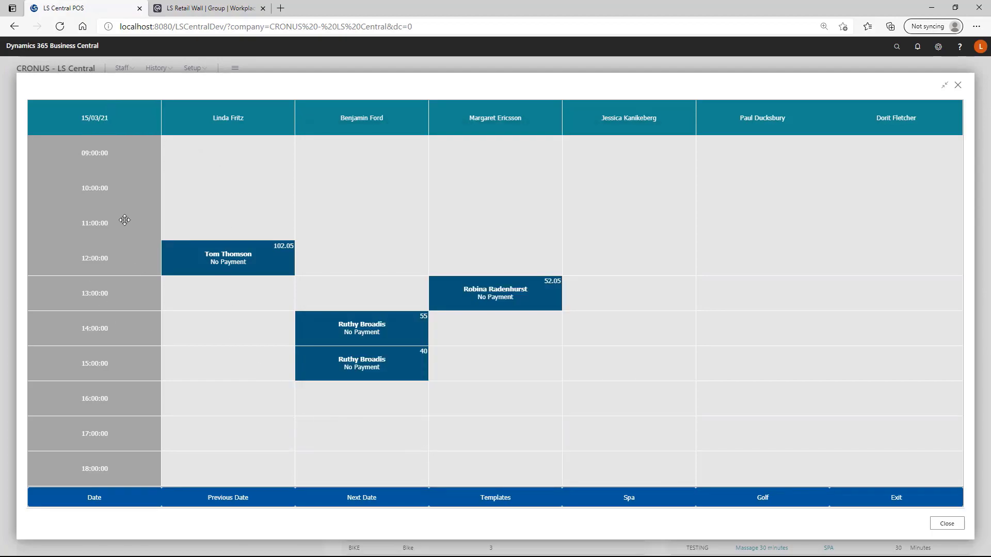
left_click(105, 124)
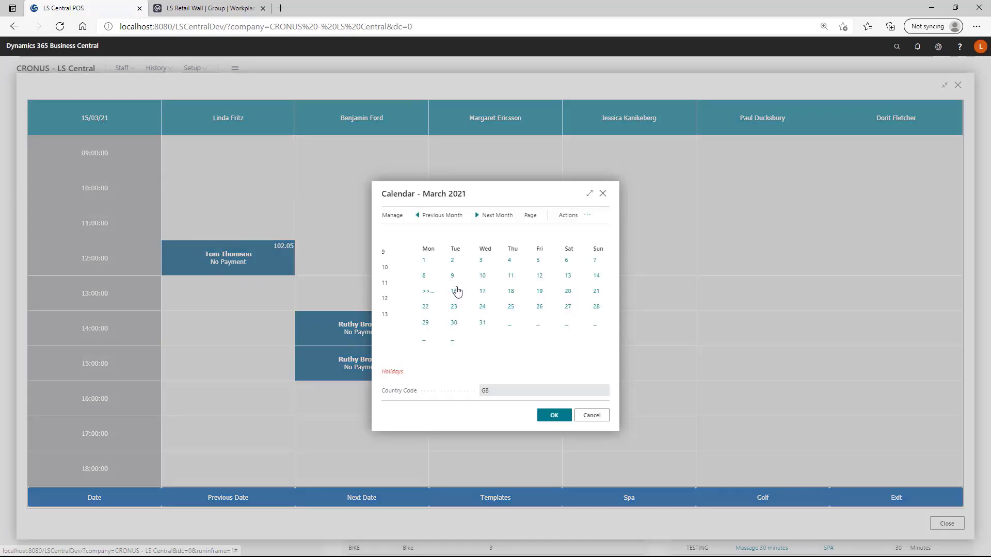
left_click(457, 292)
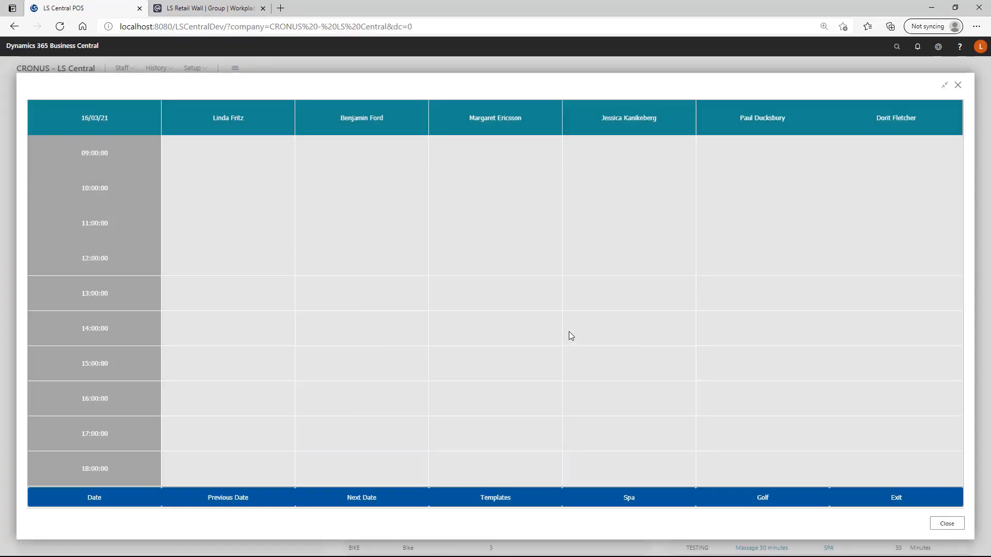
Step the matrix forward a day, then back two days to 15/03/21
left_click(390, 498)
left_click(242, 498)
left_click(238, 499)
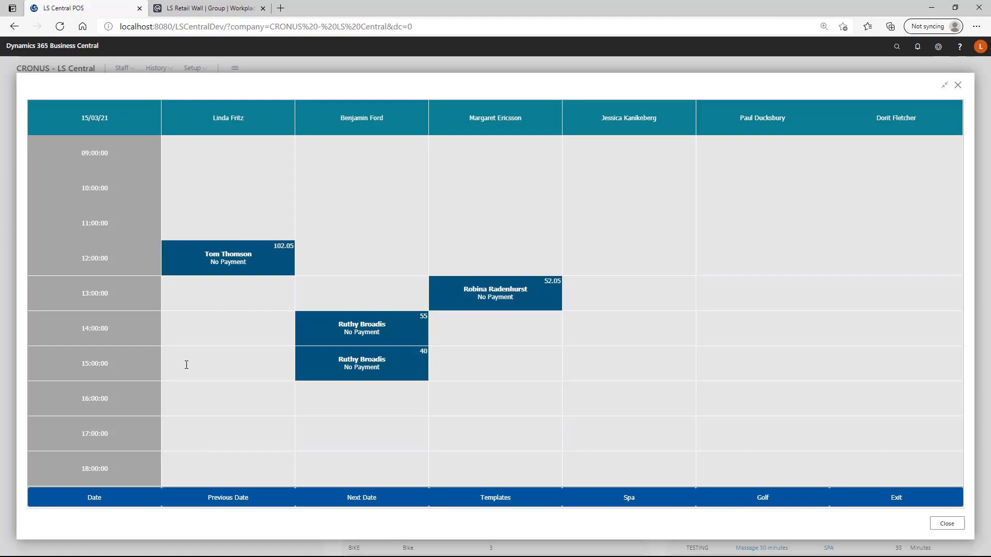
Drag the 13:00 Massage 30 minutes booking down to the 16:00 slot in Spa Room 1
mouse_move(210, 251)
mouse_move(327, 322)
mouse_move(485, 292)
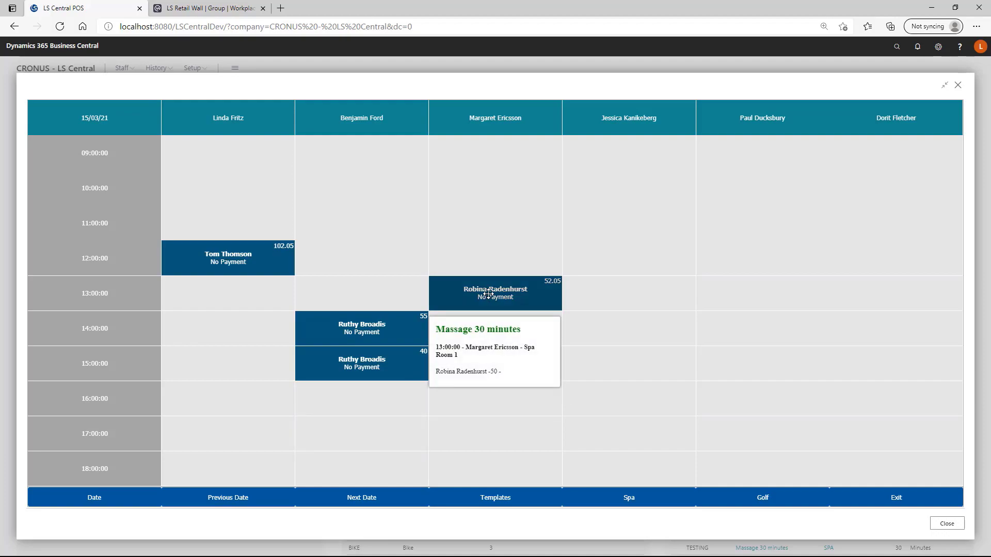
left_click_drag(488, 296, 491, 421)
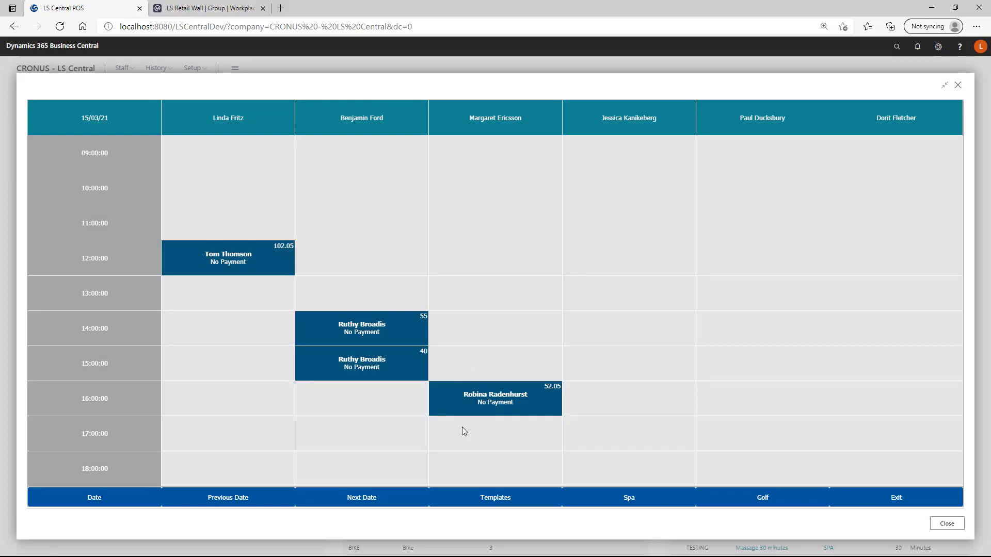
mouse_move(473, 404)
left_click(496, 499)
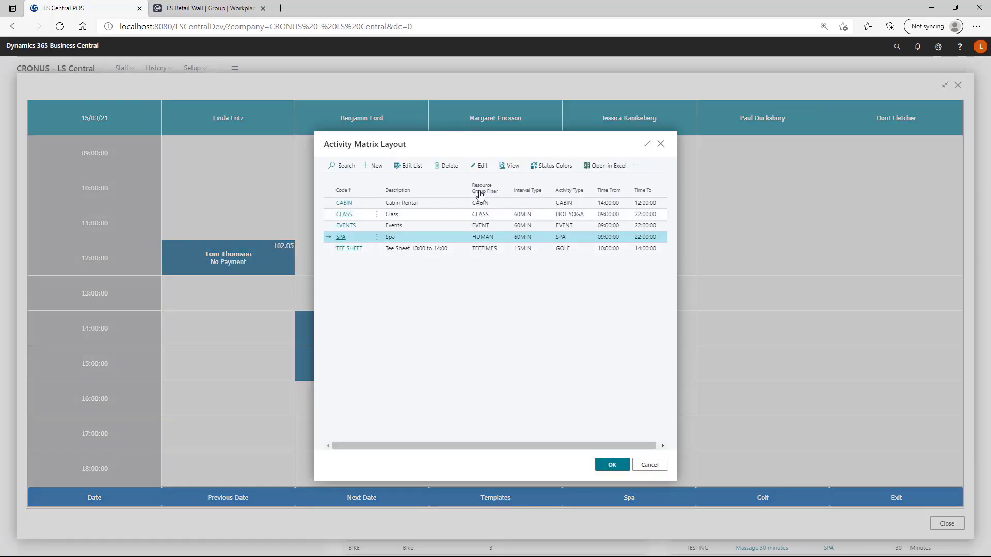
left_click(478, 170)
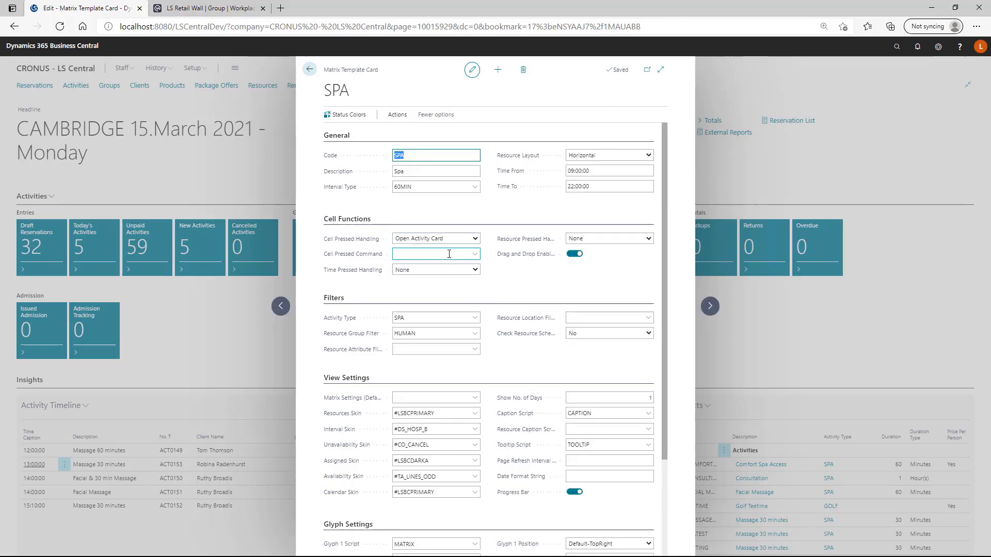
key("Escape")
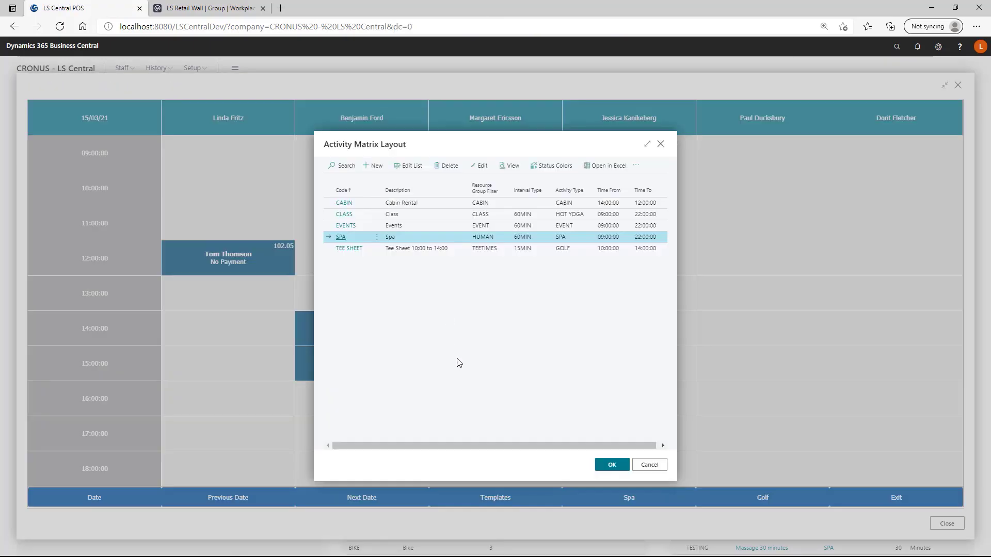
left_click(649, 465)
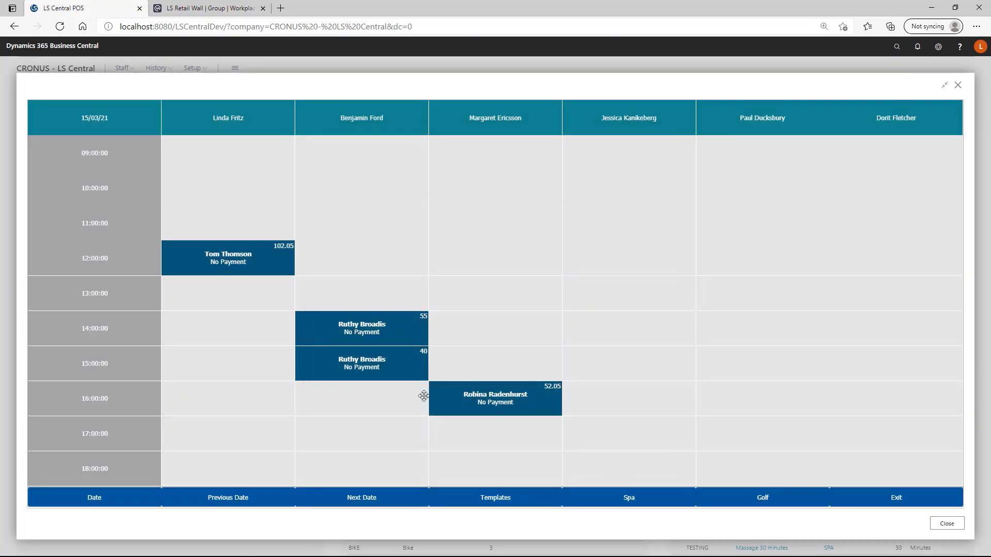
left_click(367, 324)
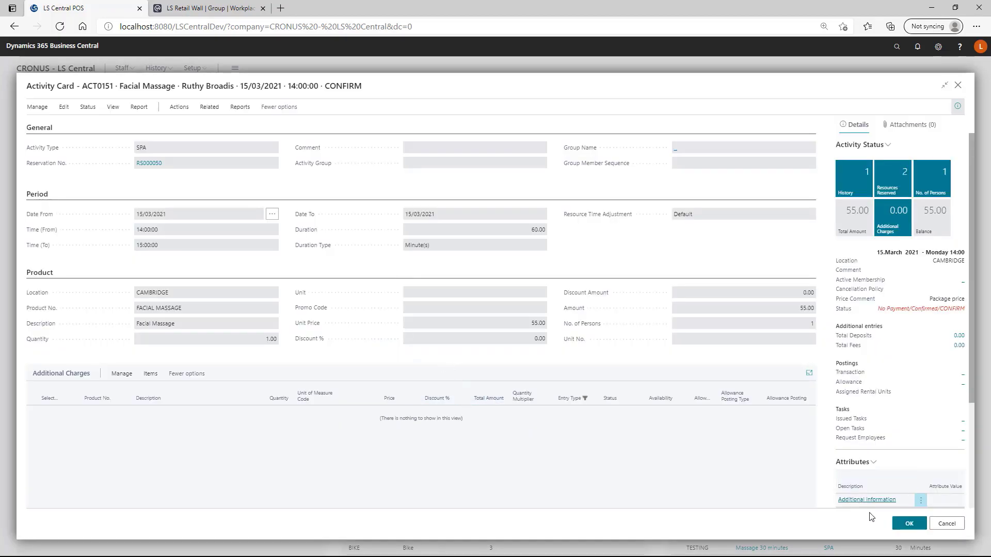
left_click(908, 523)
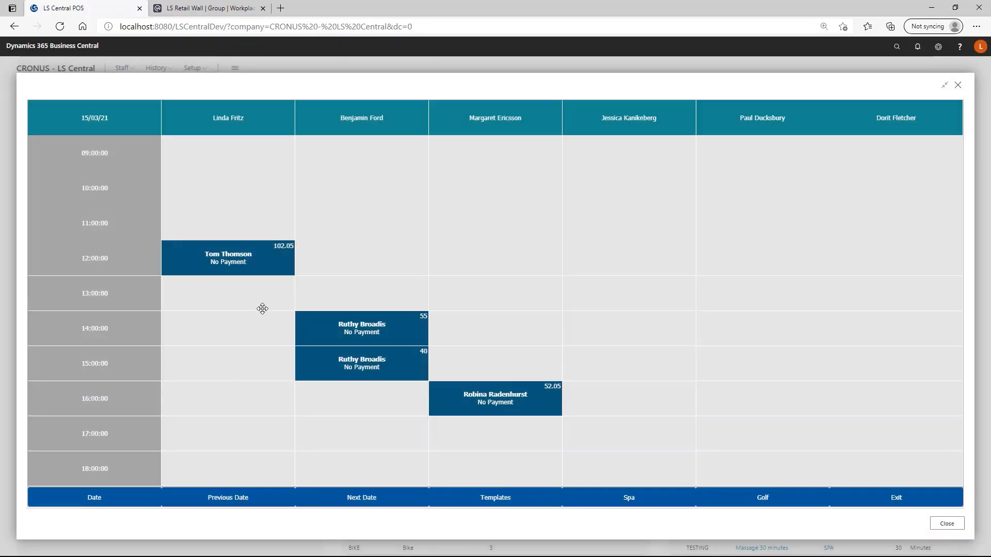
Book a MASSAGE60 appointment at 15:00 in the first resource's column for the chosen client
left_click(238, 259)
left_click(181, 364)
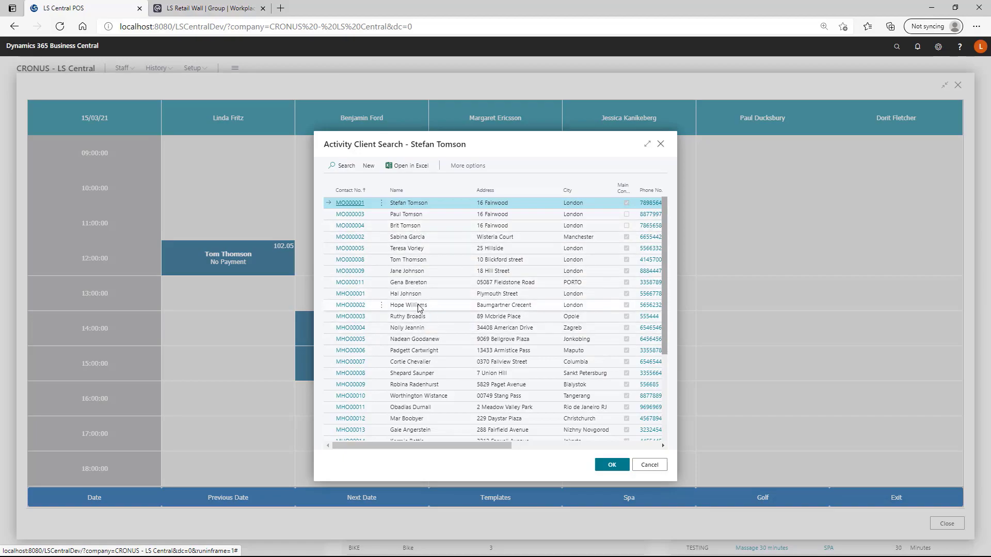
left_click(410, 305)
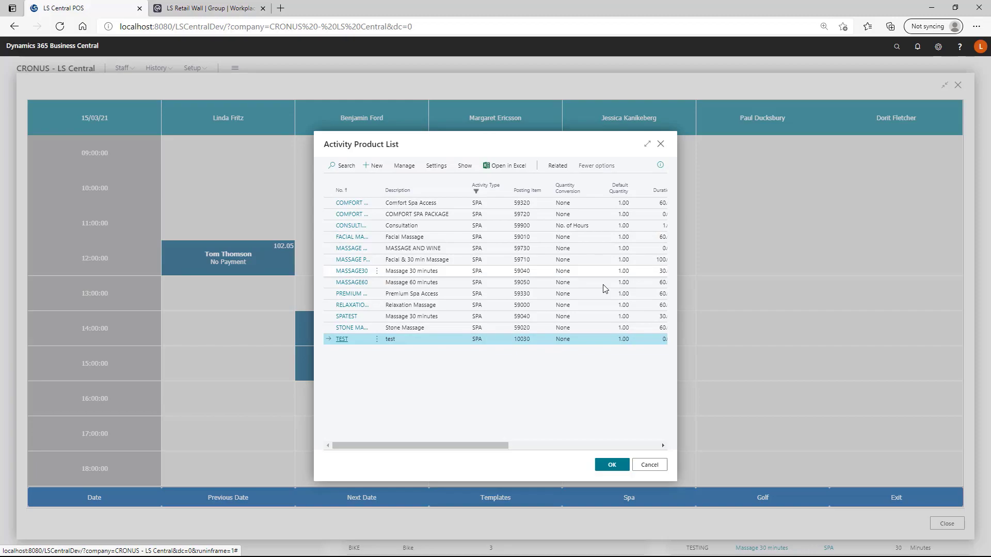
left_click(407, 283)
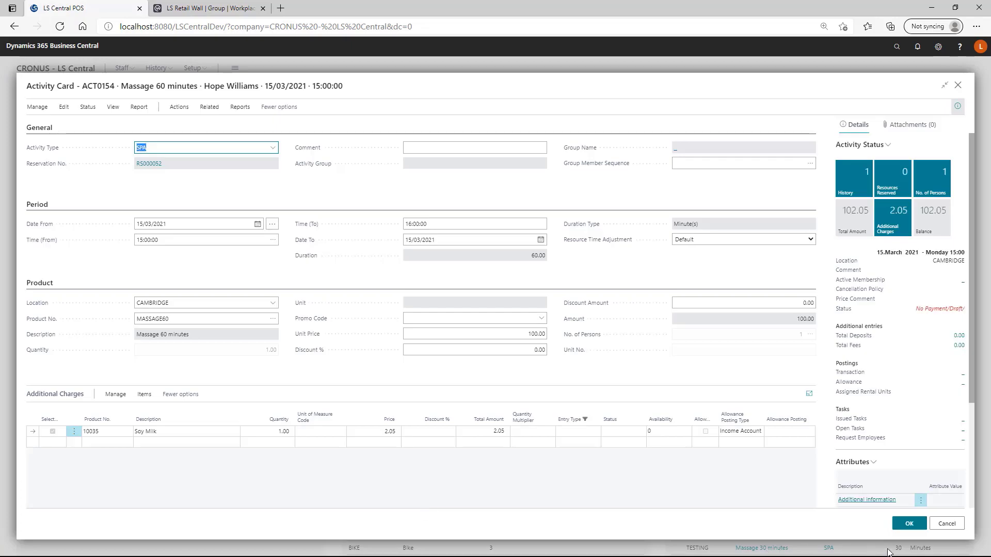
left_click(902, 523)
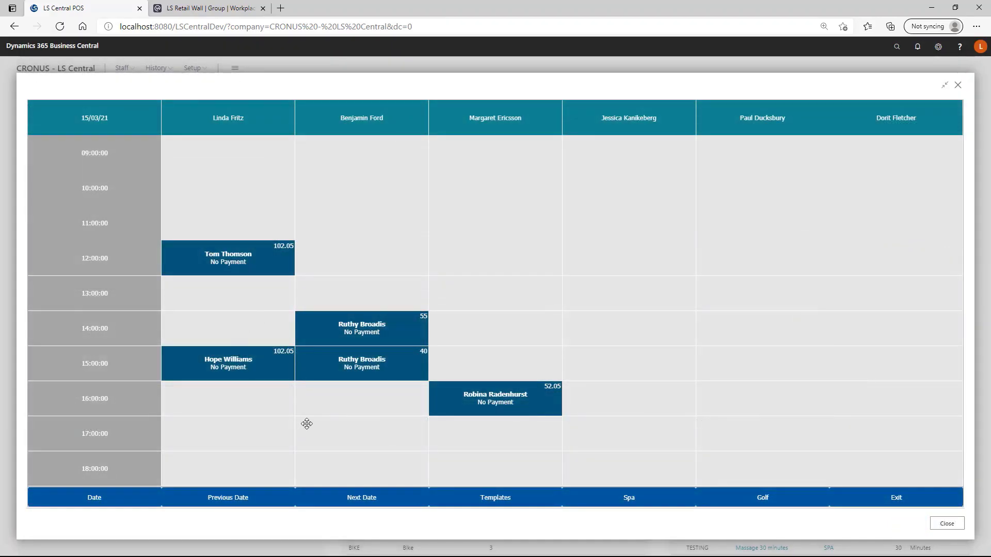
mouse_move(491, 412)
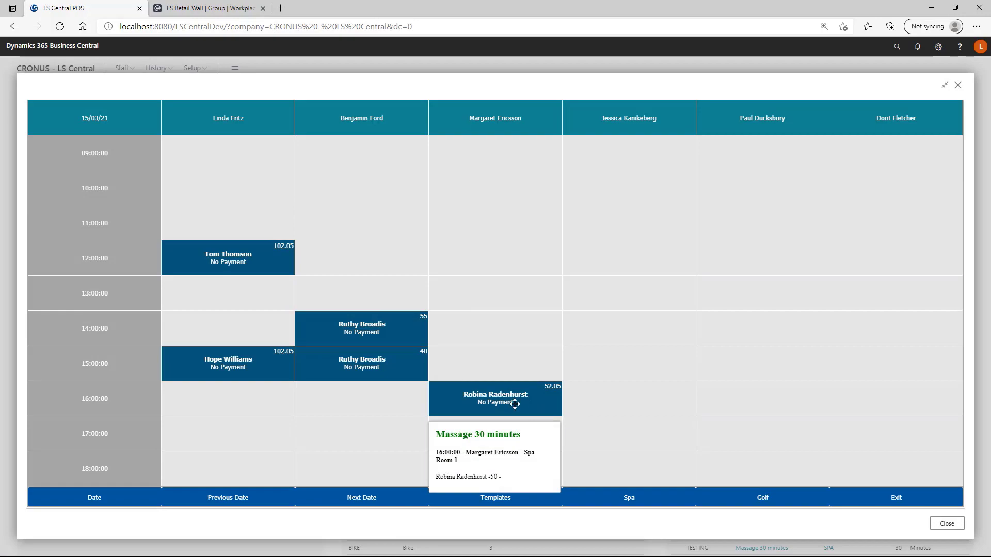
left_click(512, 404)
left_click_drag(513, 404, 869, 398)
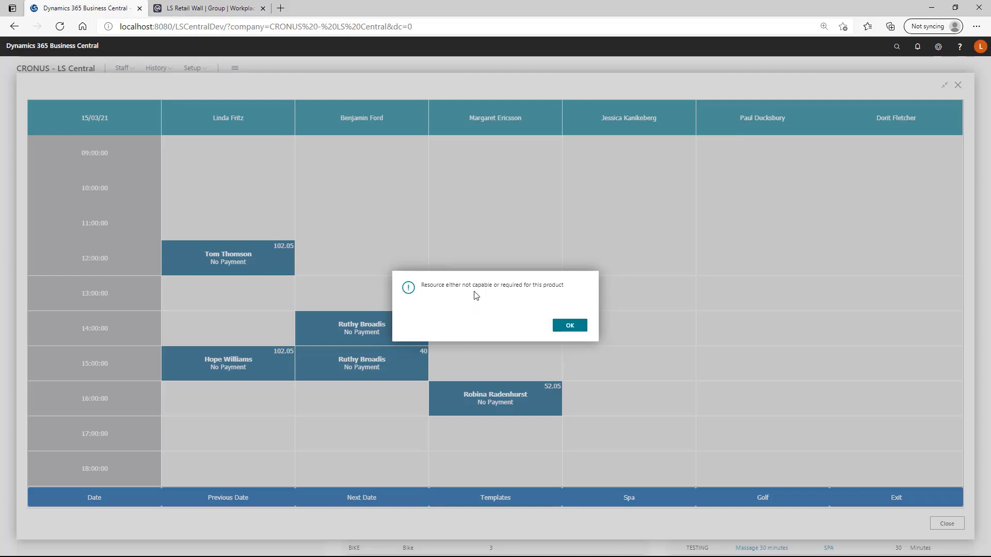
left_click(570, 326)
mouse_move(478, 422)
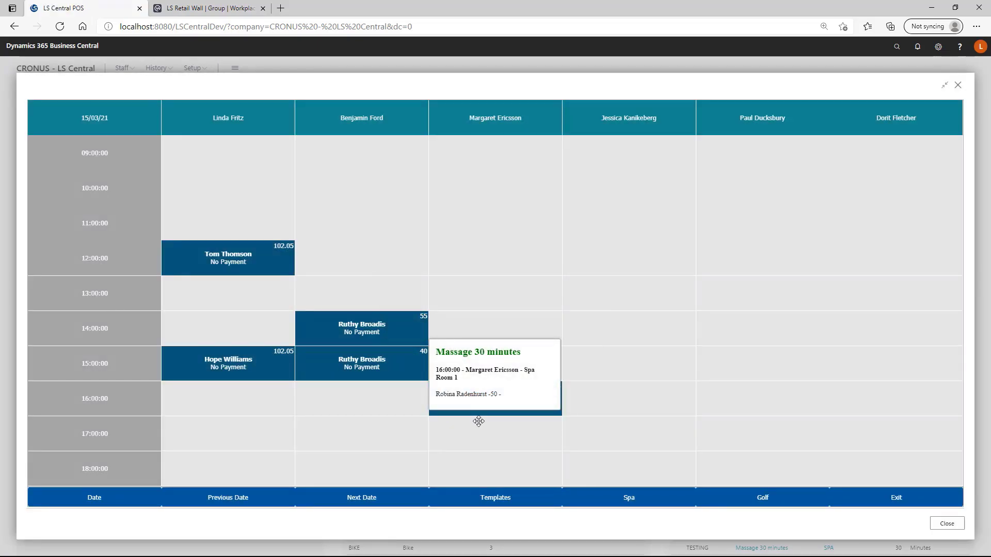
Close the matrix, edit the Activity Setup record and switch on Open Matrix in New Tab
left_click(946, 524)
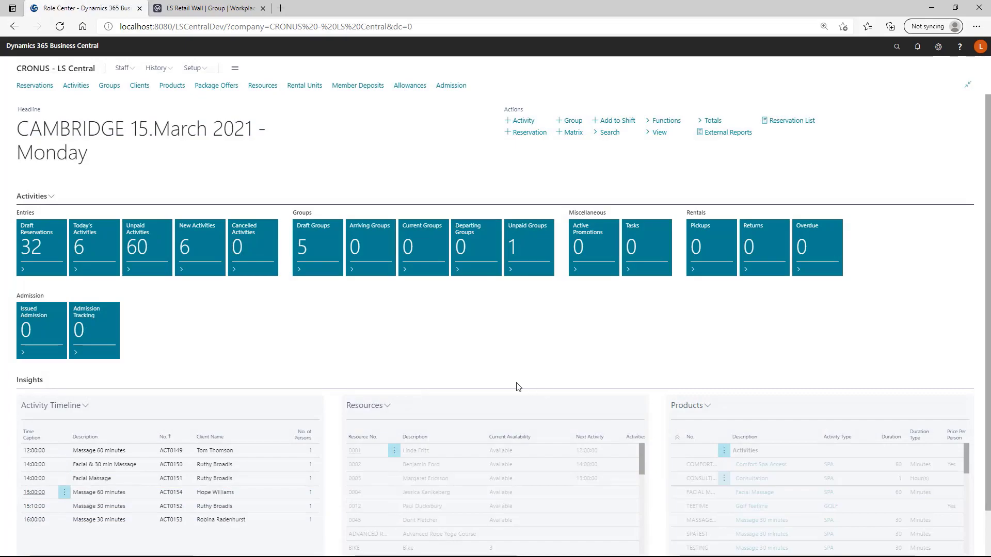
left_click(192, 70)
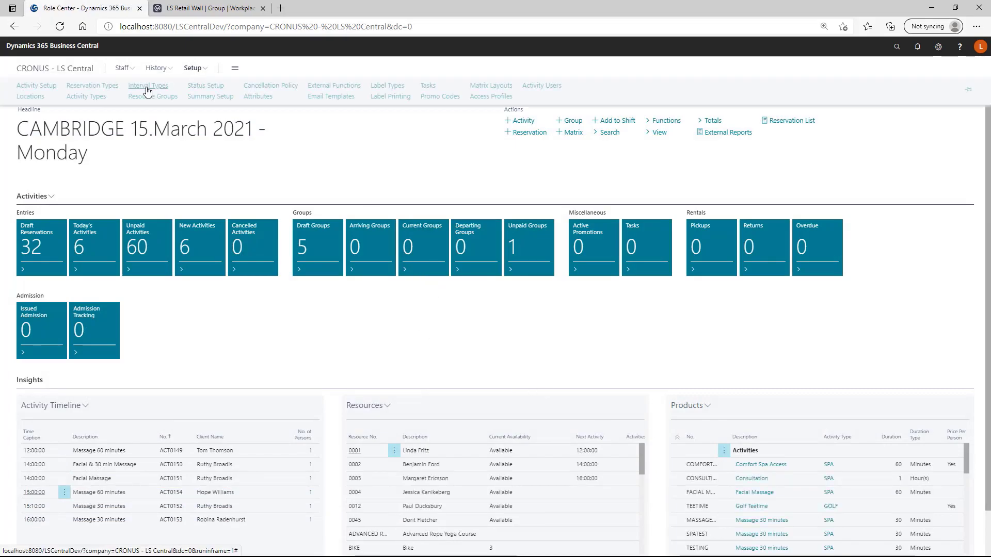
left_click(29, 88)
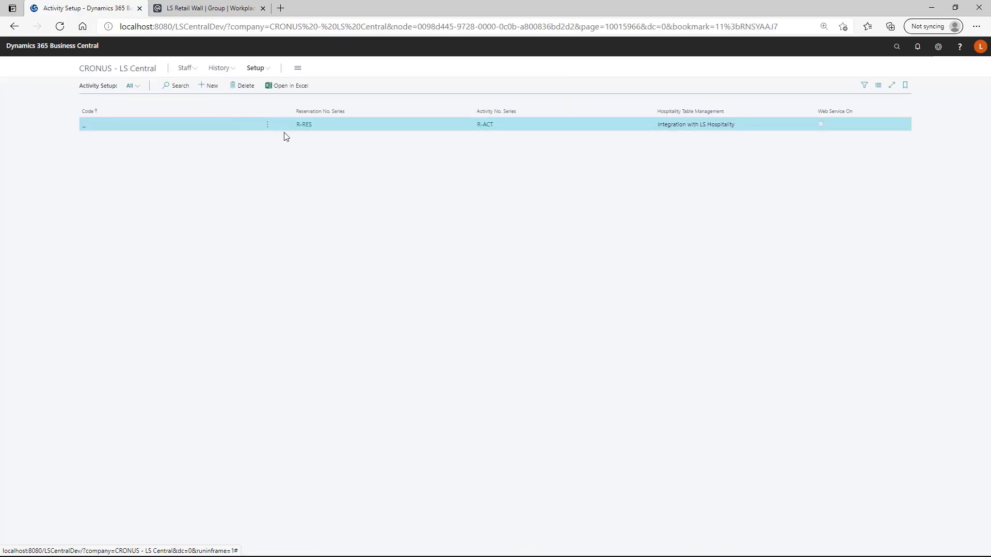
left_click(260, 125)
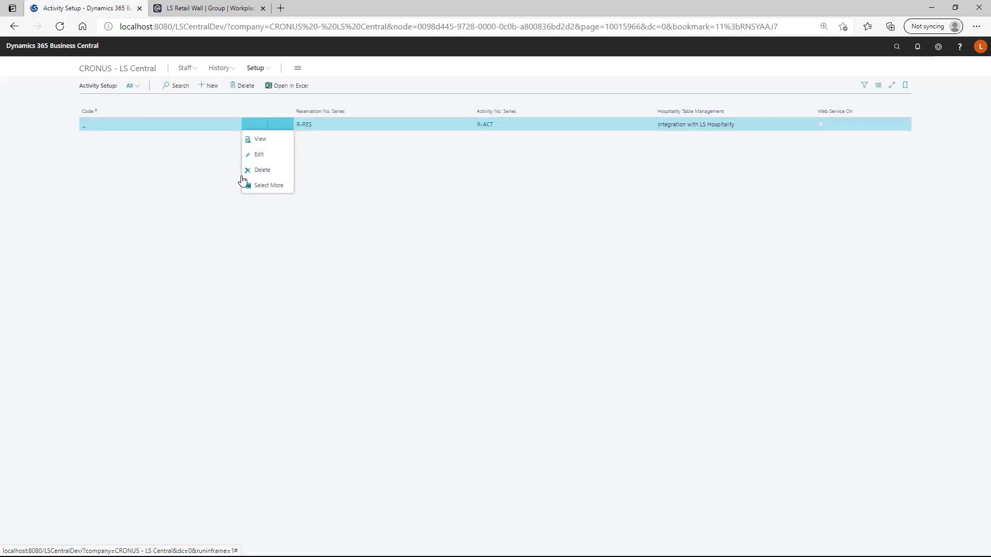
left_click(259, 154)
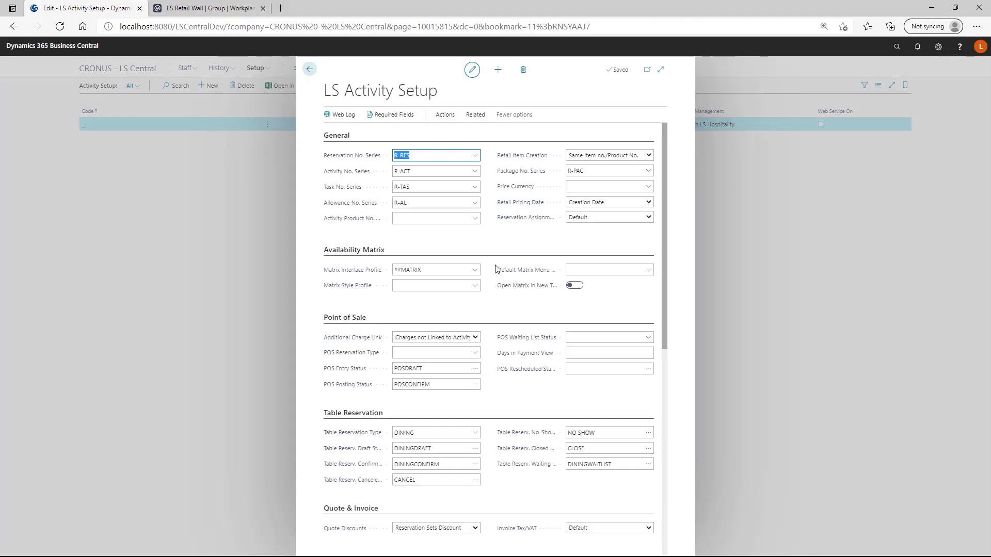
mouse_move(526, 287)
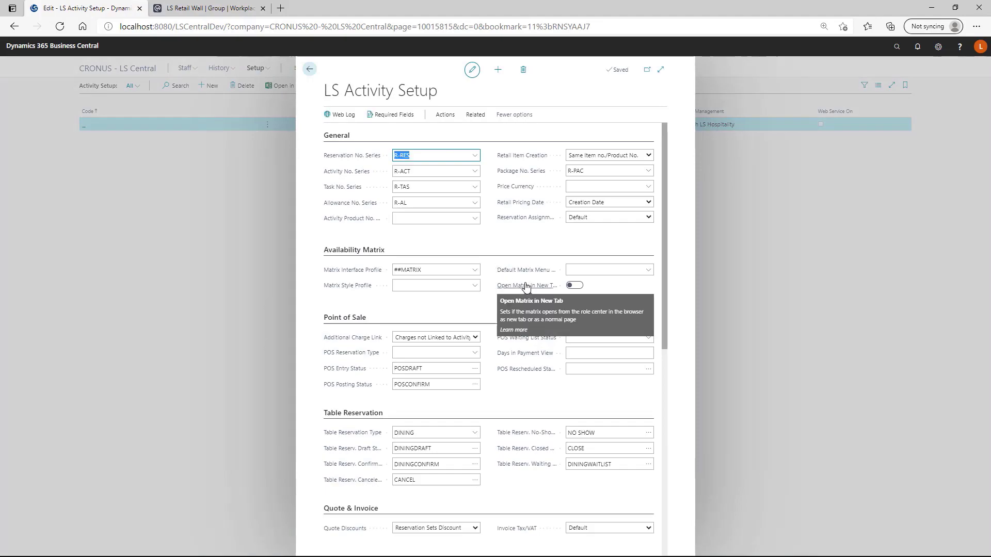
left_click(572, 288)
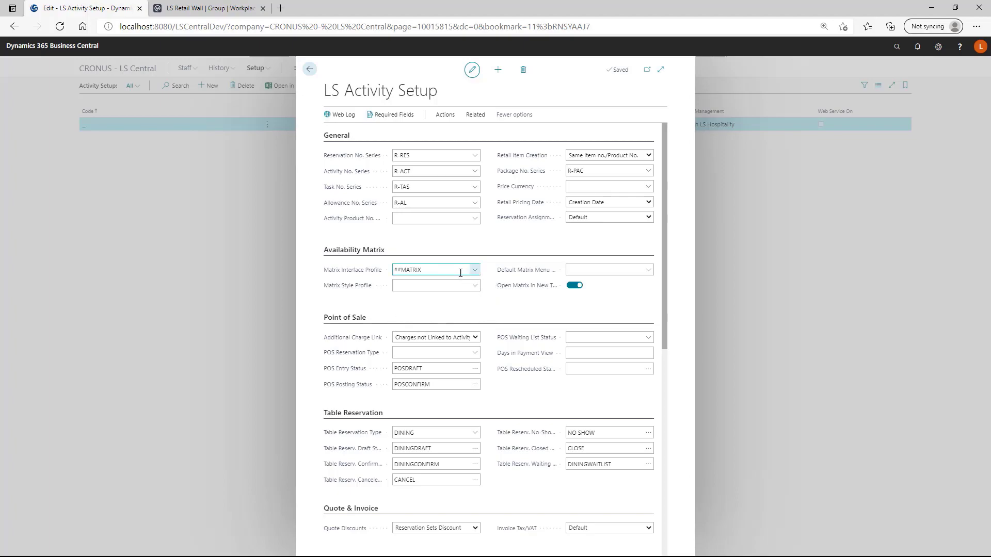
Set Matrix Style Profile to #HYPER and close the Activity Setup card
left_click(434, 270)
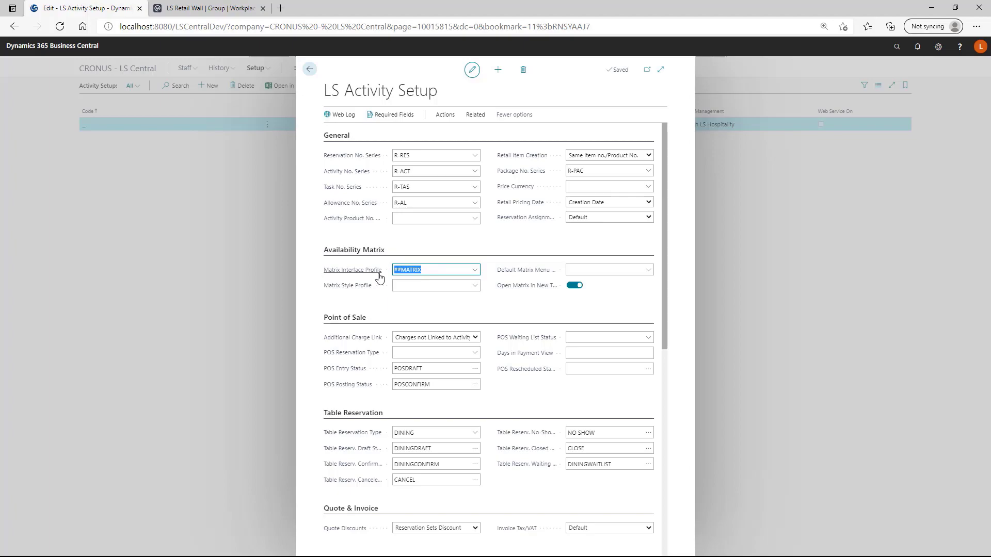
left_click(475, 286)
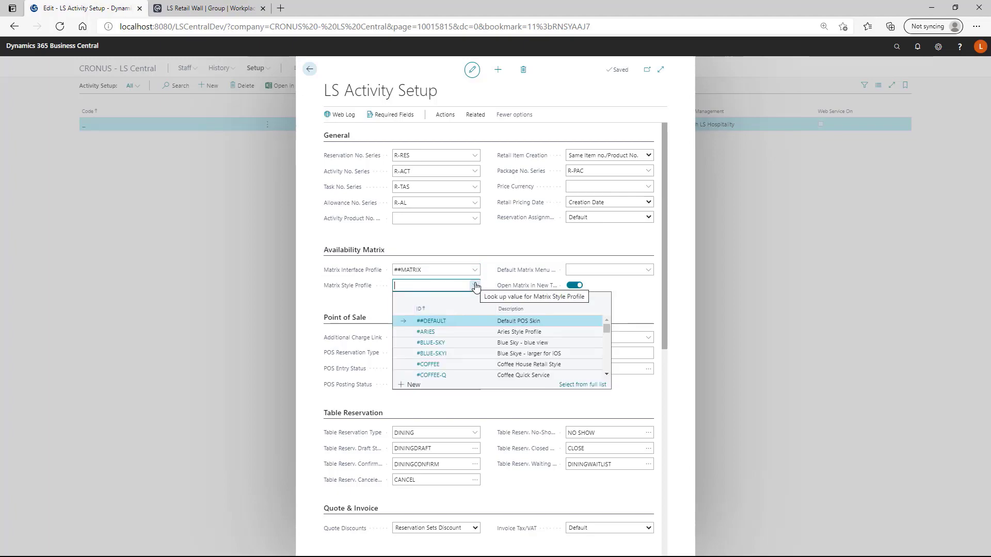
scroll(485, 366, "down", 1)
scroll(485, 366, "down", 8)
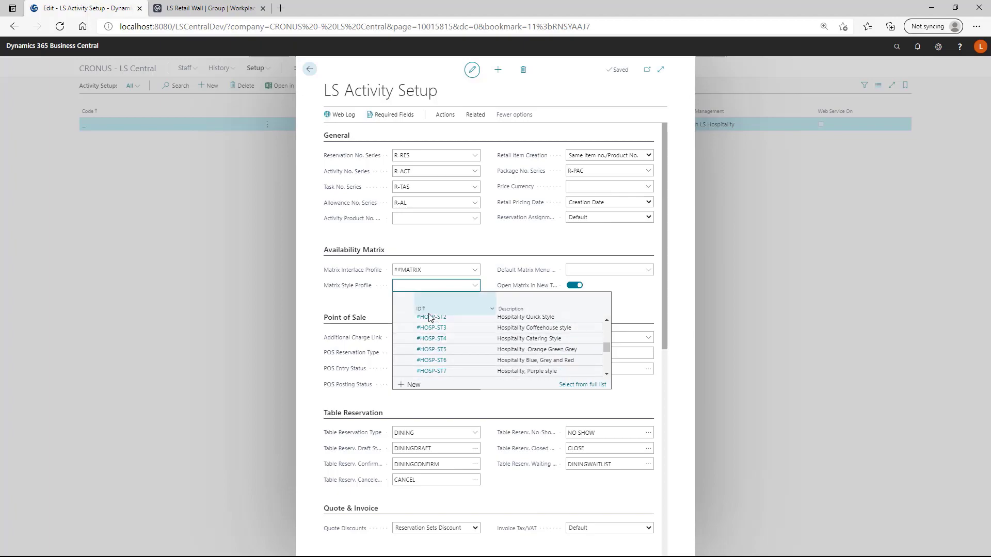
scroll(452, 362, "down", 3)
scroll(453, 361, "down", 4)
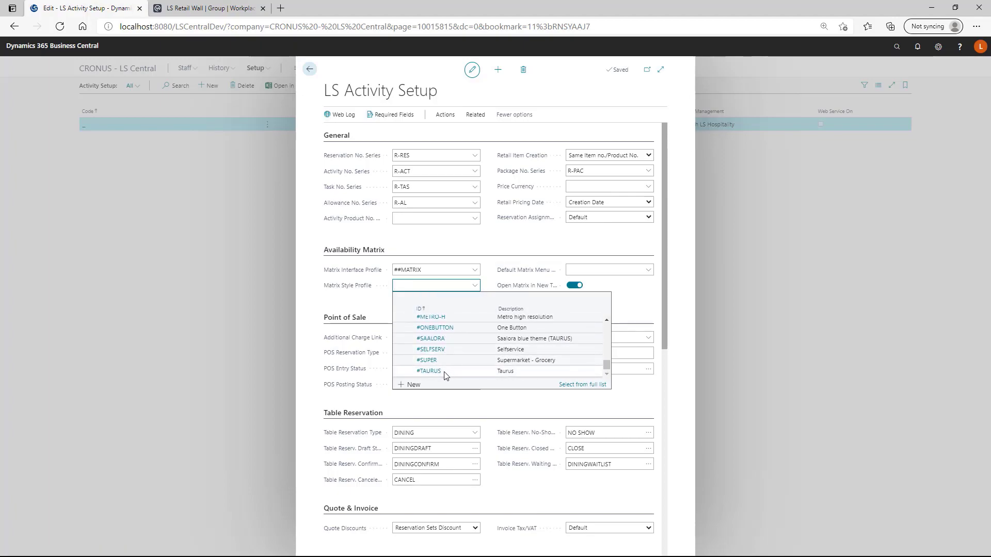
scroll(439, 346, "up", 1)
type("#hy")
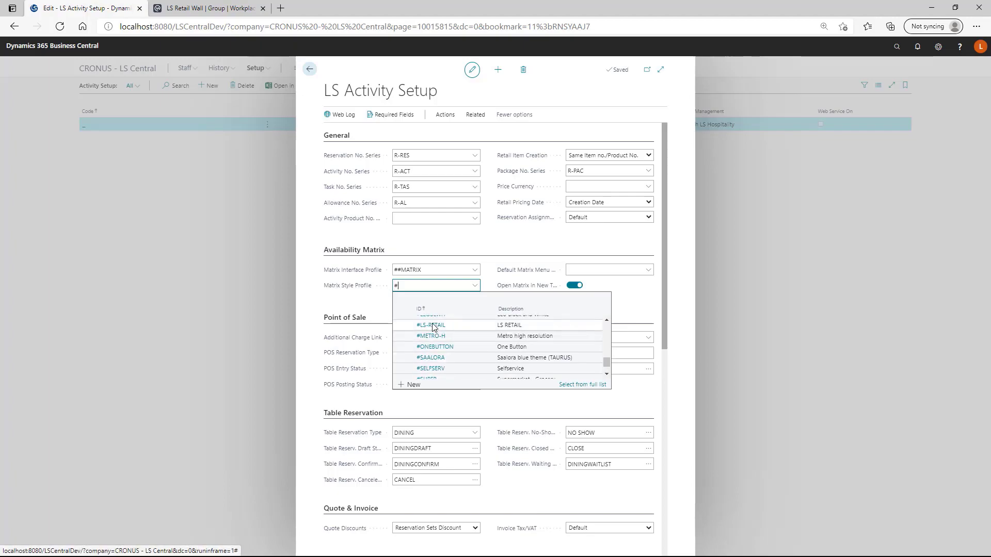
left_click(432, 322)
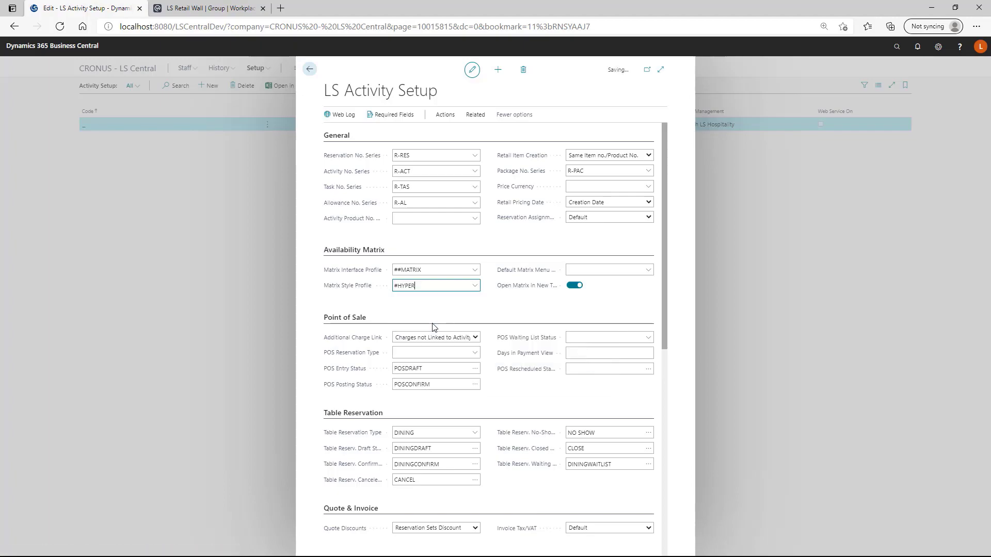
key("Tab")
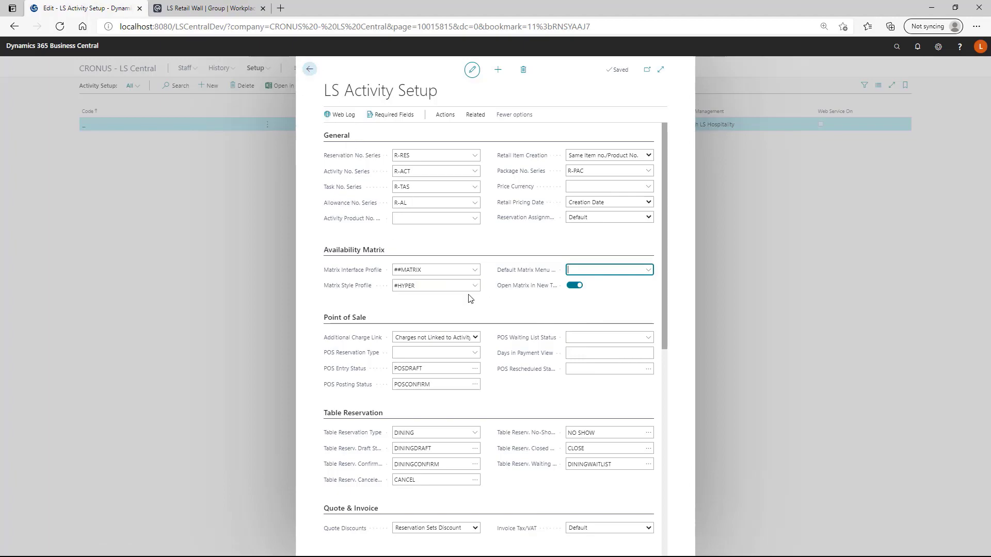
left_click(308, 70)
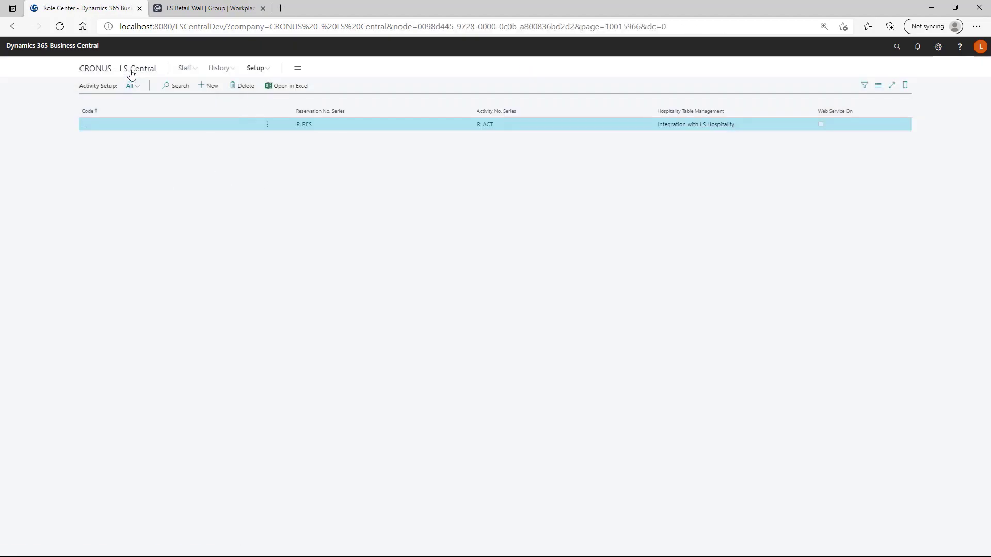
Open the #HYPER-styled matrix in its new LS Central POS tab and load the Golf schedule
left_click(132, 71)
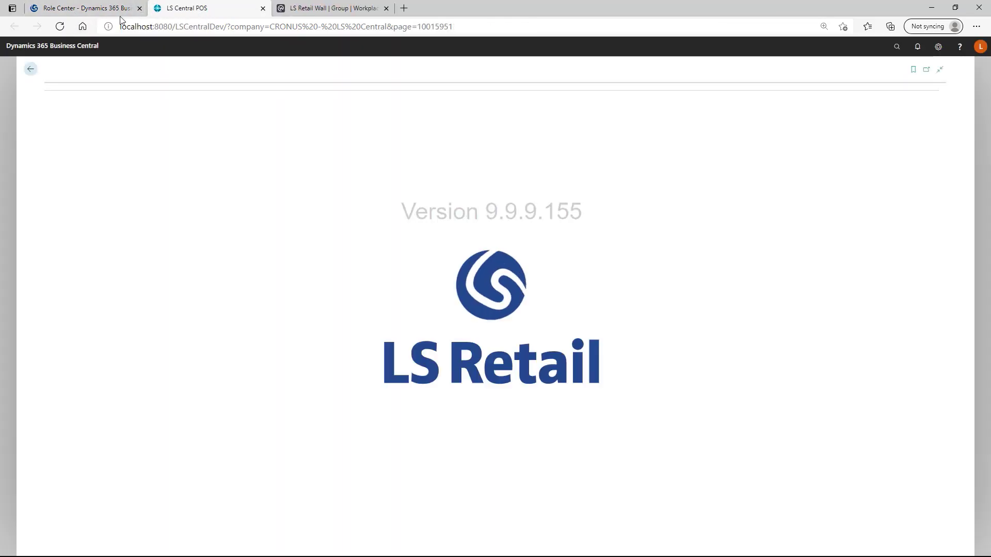
left_click(96, 11)
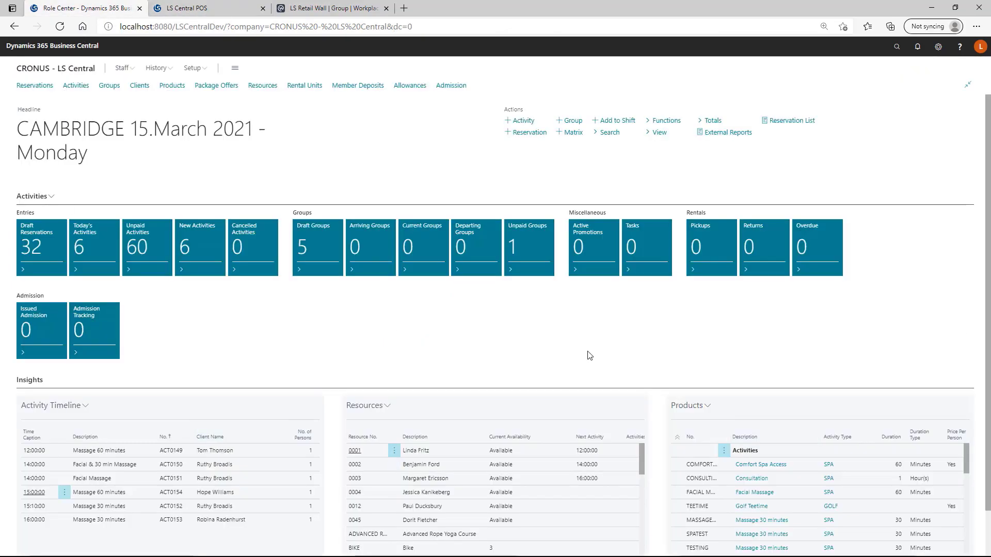
left_click(190, 11)
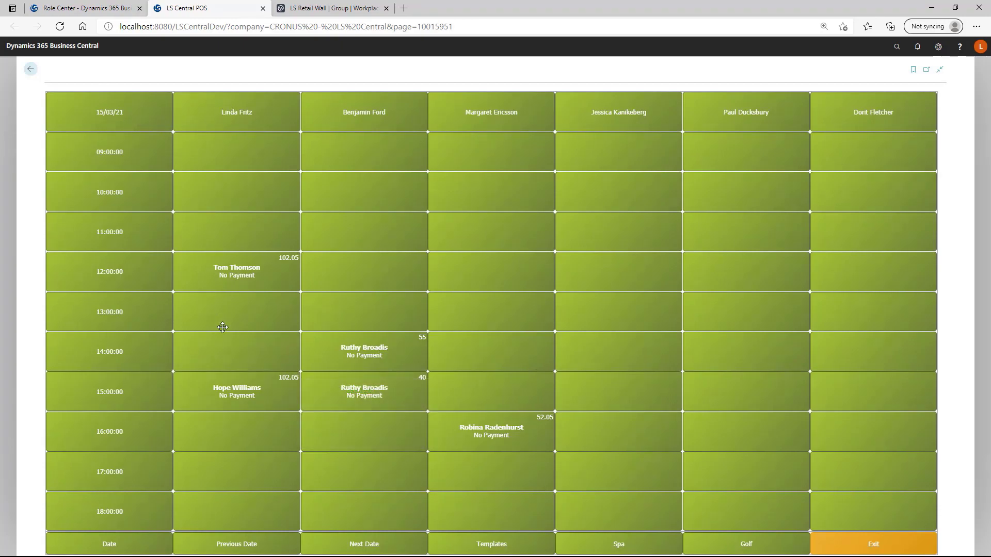
mouse_move(343, 399)
left_click(748, 544)
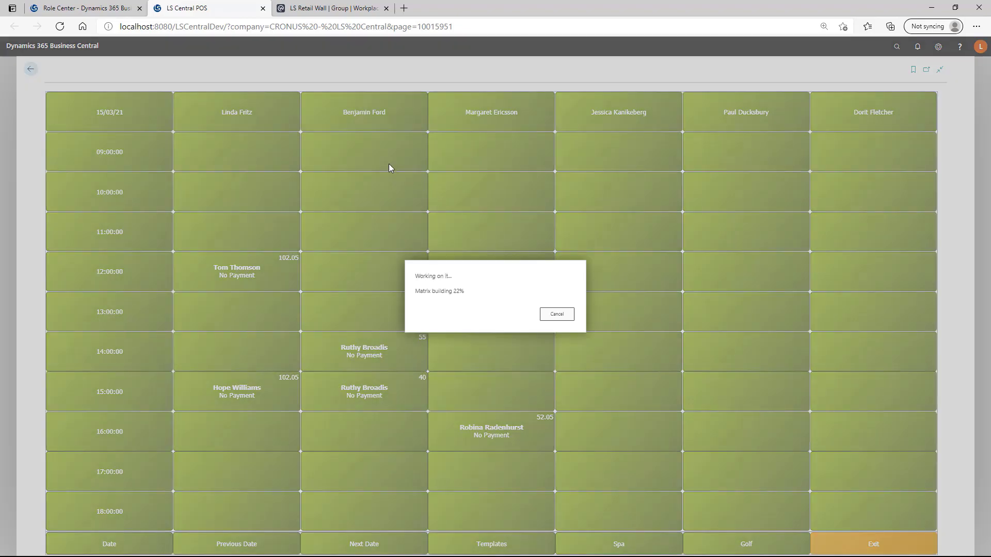